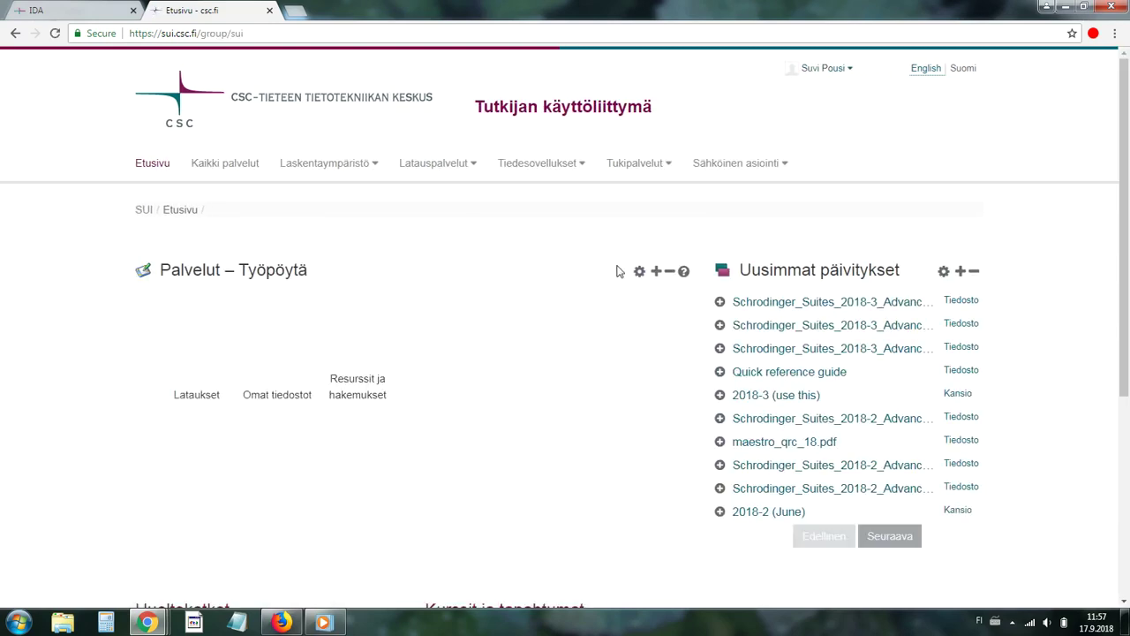
Go to Resurssit ja hakemukset, expand Tallennus, and scroll down to the IDA application form.
mouse_move(737, 176)
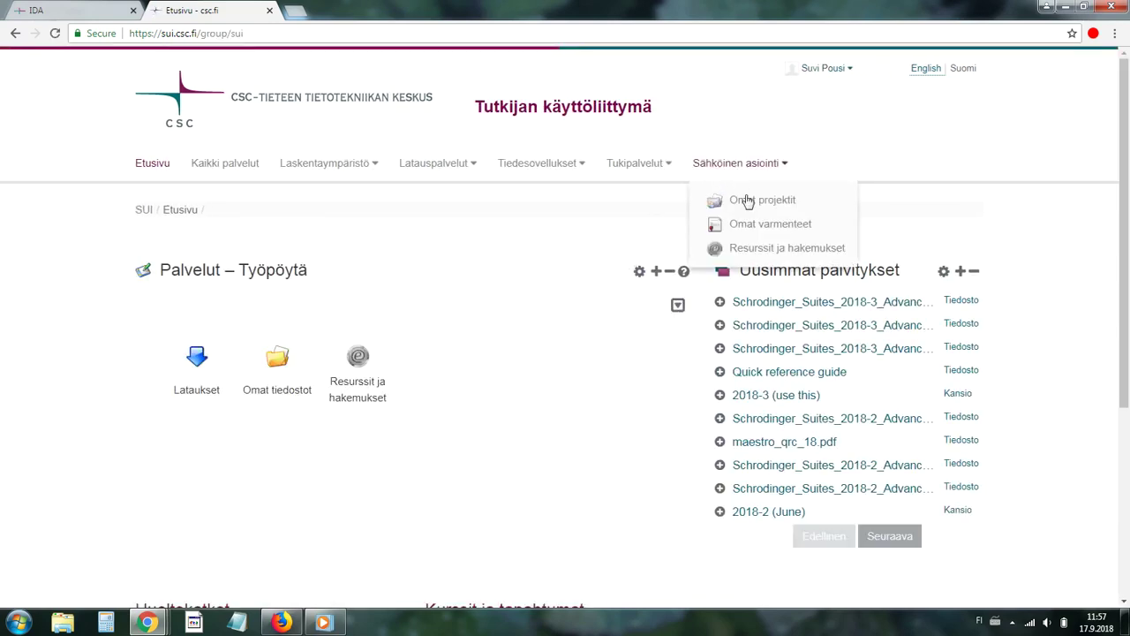
left_click(744, 250)
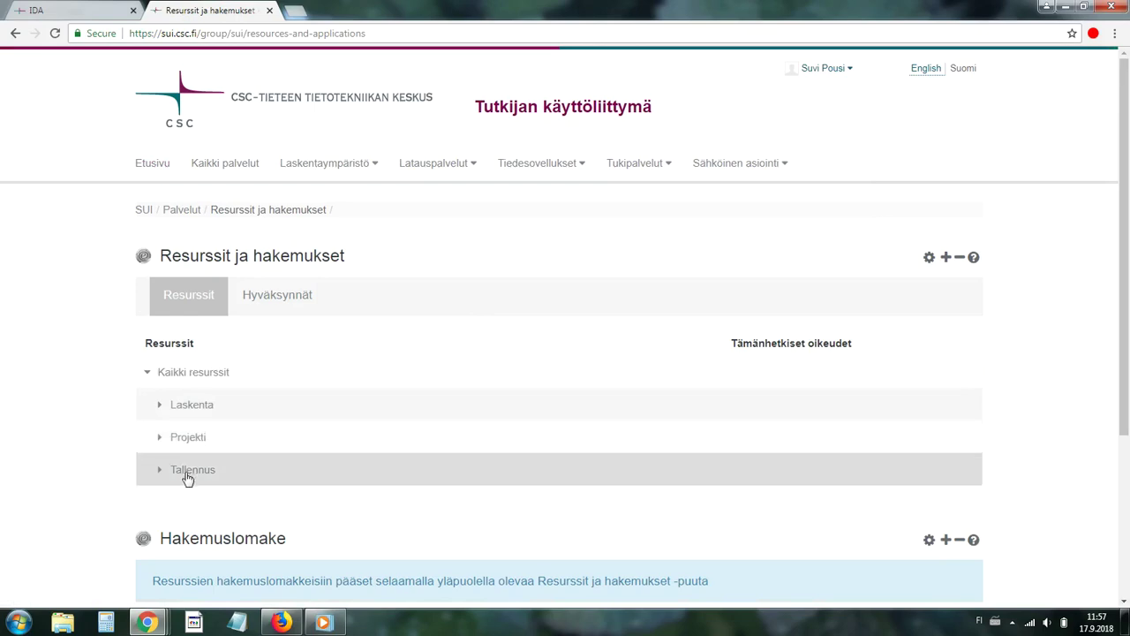
left_click(187, 477)
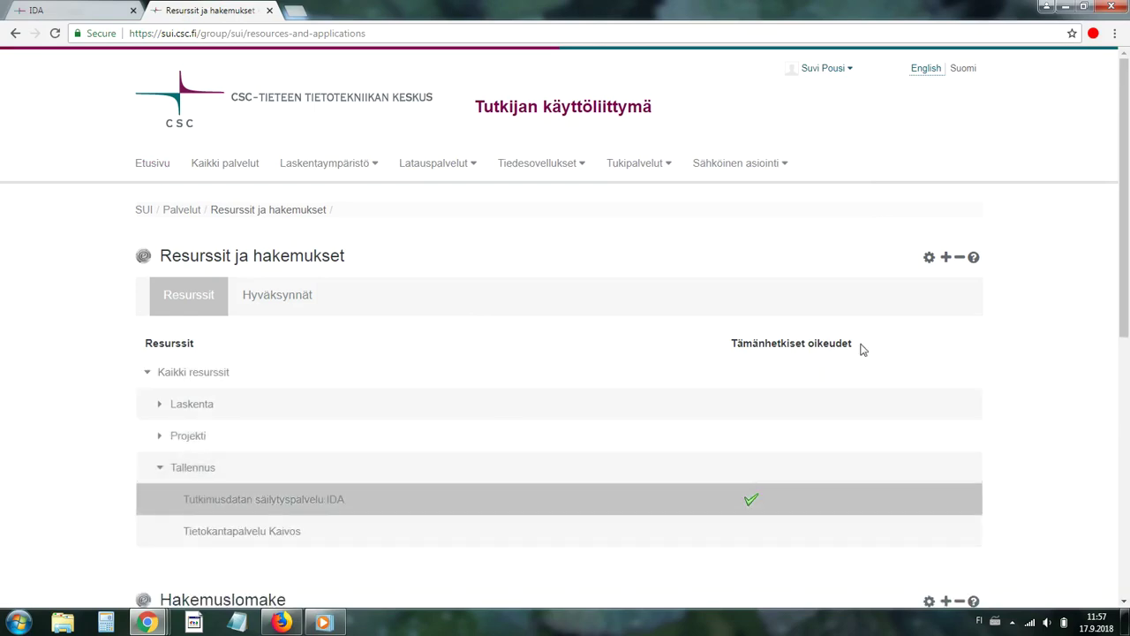
left_click_drag(1125, 291, 1128, 516)
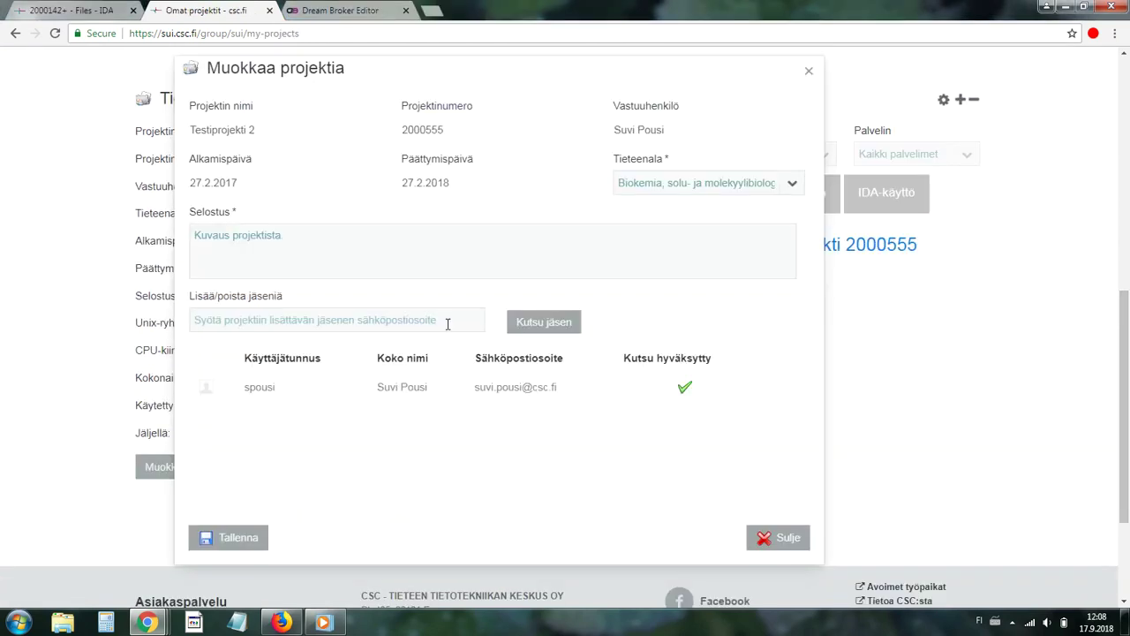
Enter the new member's e-mail address in Testiprojekti 2's Lisää/poista jäseniä field.
left_click(448, 324)
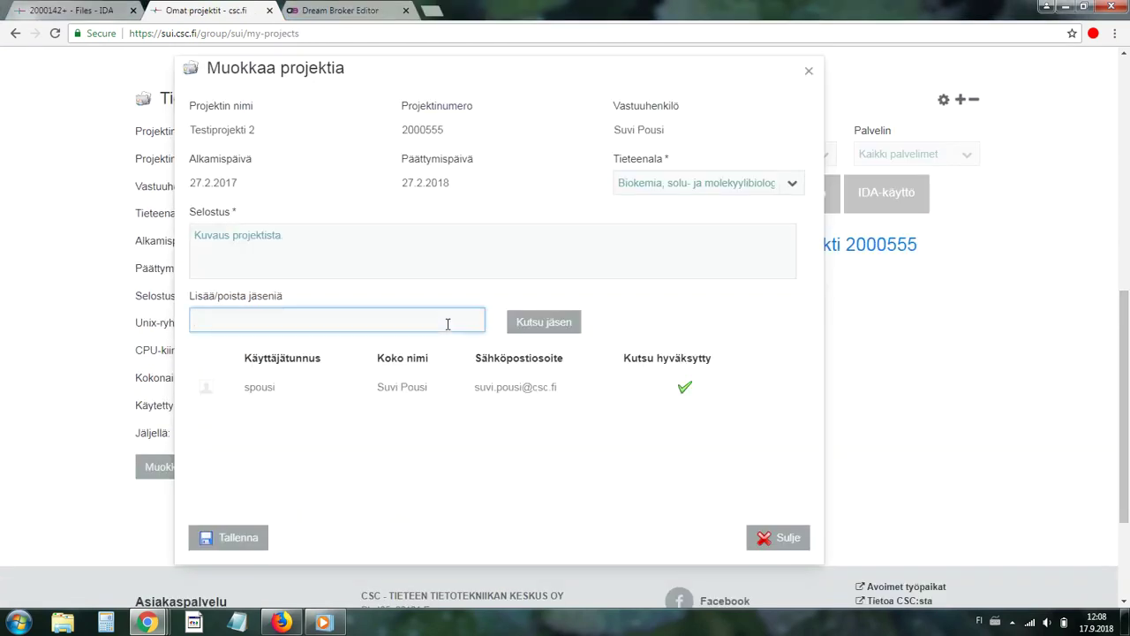
type("teppo.testaaja@yliopisto")
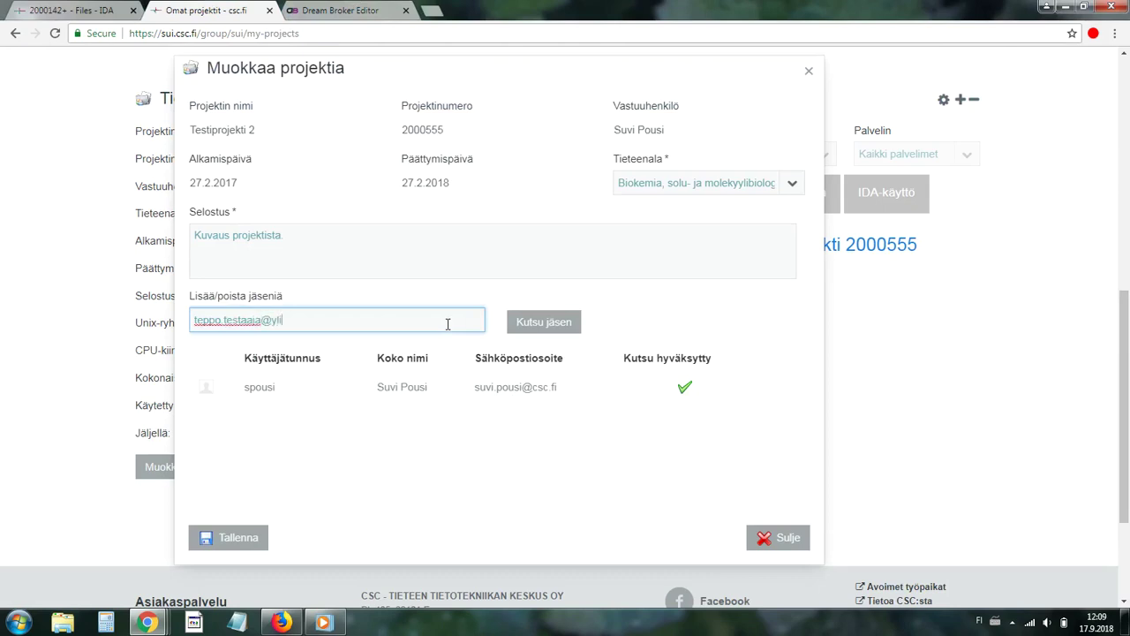
type(".fi")
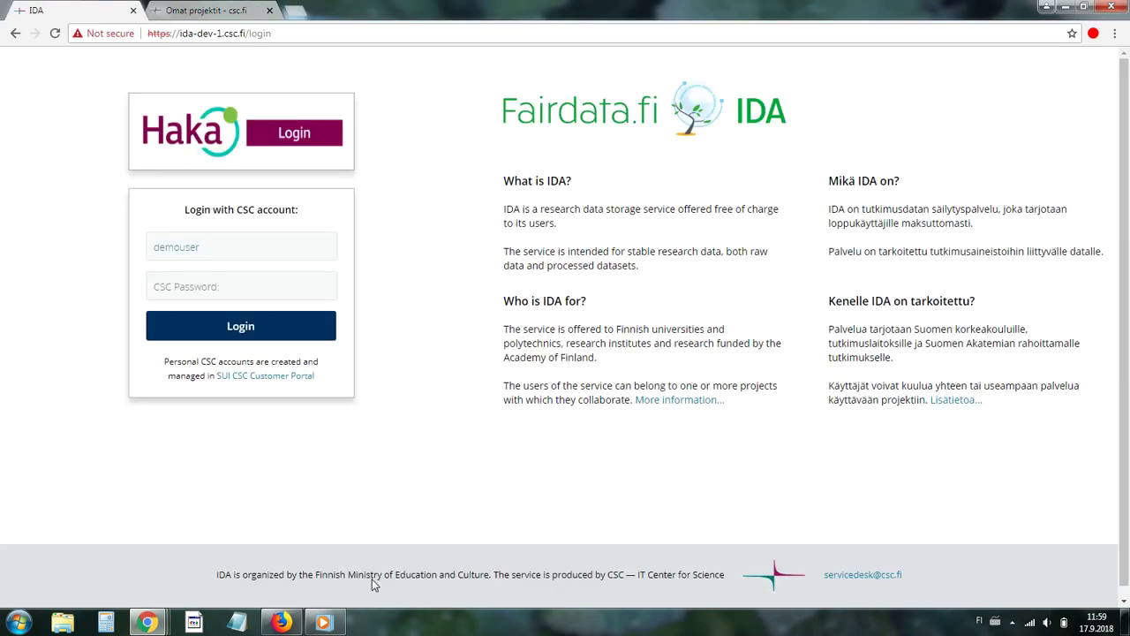
Log in to IDA with the CSC account password and dismiss the welcome notice.
key("Tab")
type("demo1")
left_click(268, 341)
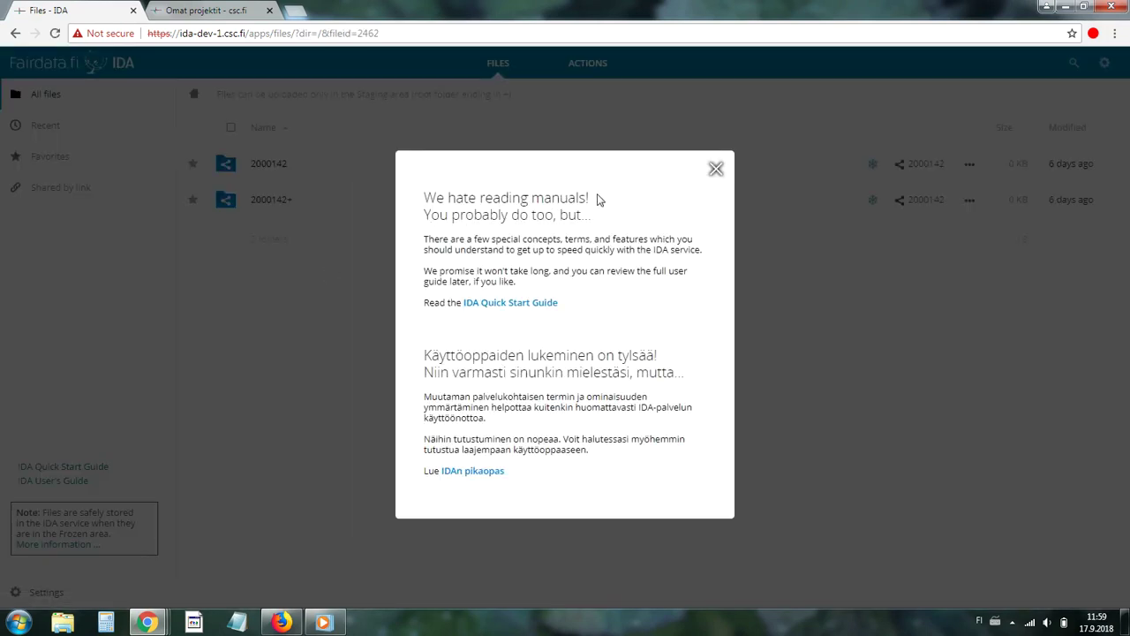
left_click(715, 168)
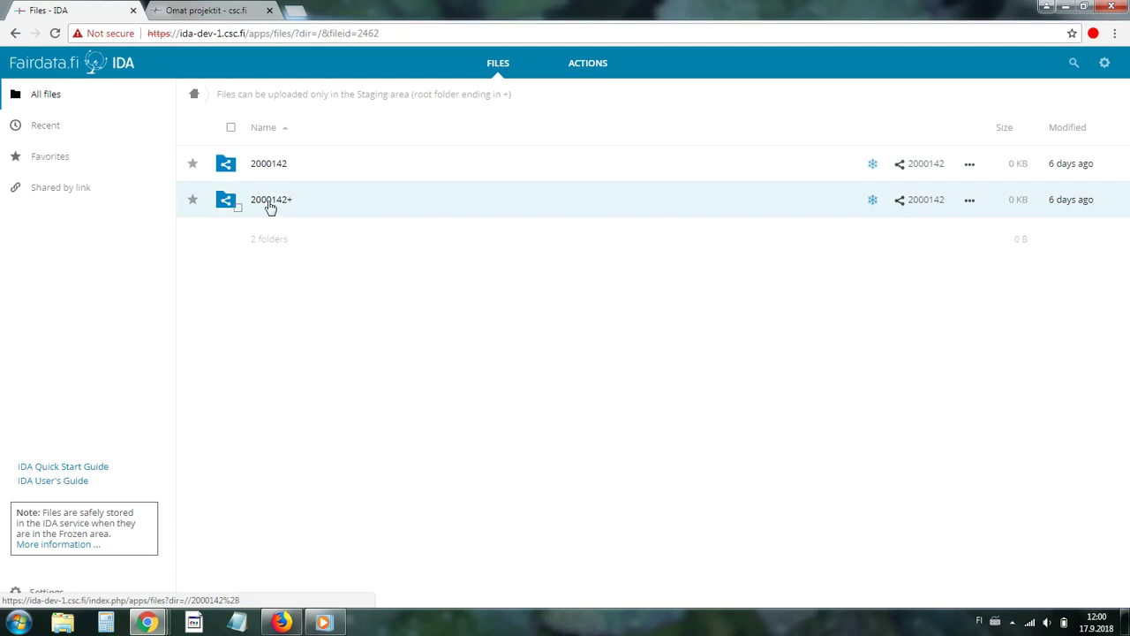
Upload Document1 from the computer into the 2000142+ staging folder.
left_click(270, 203)
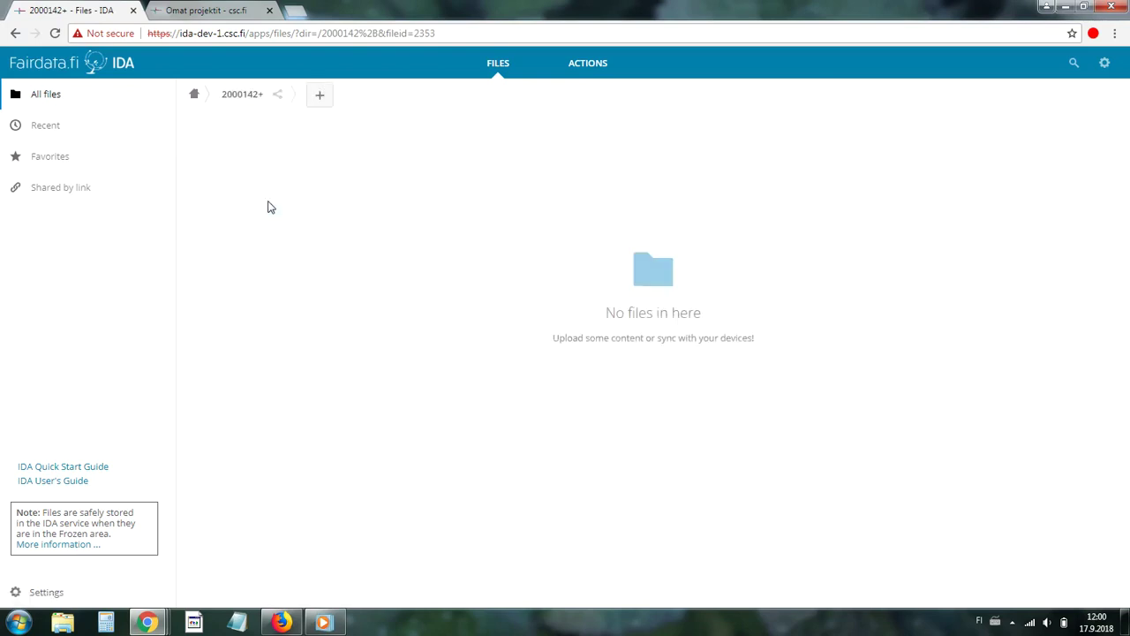
left_click(321, 95)
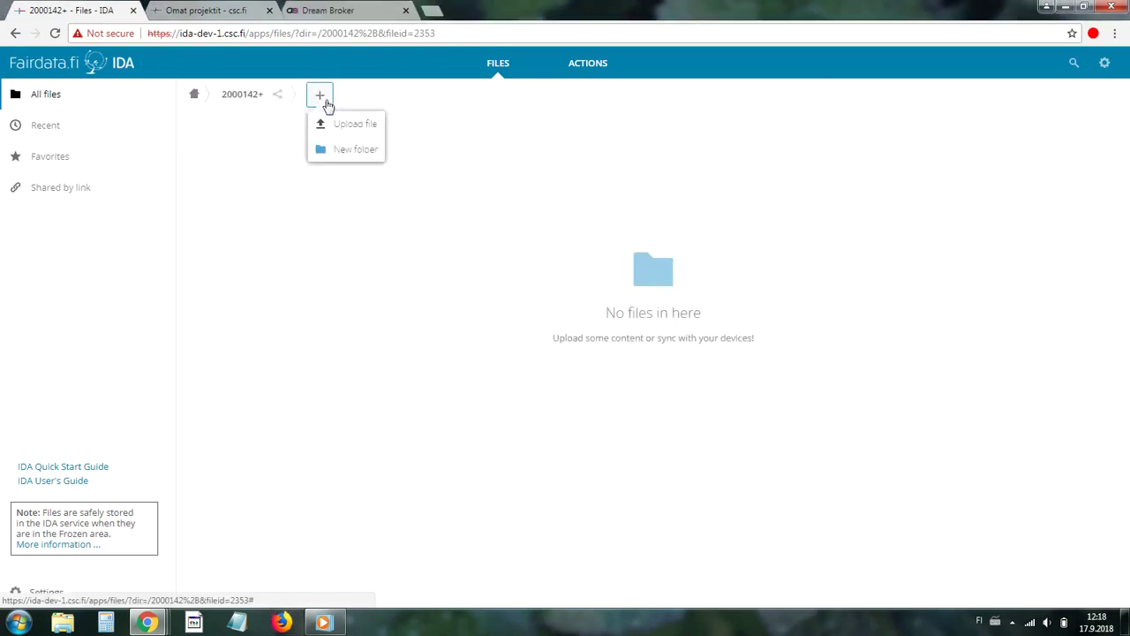
left_click(337, 125)
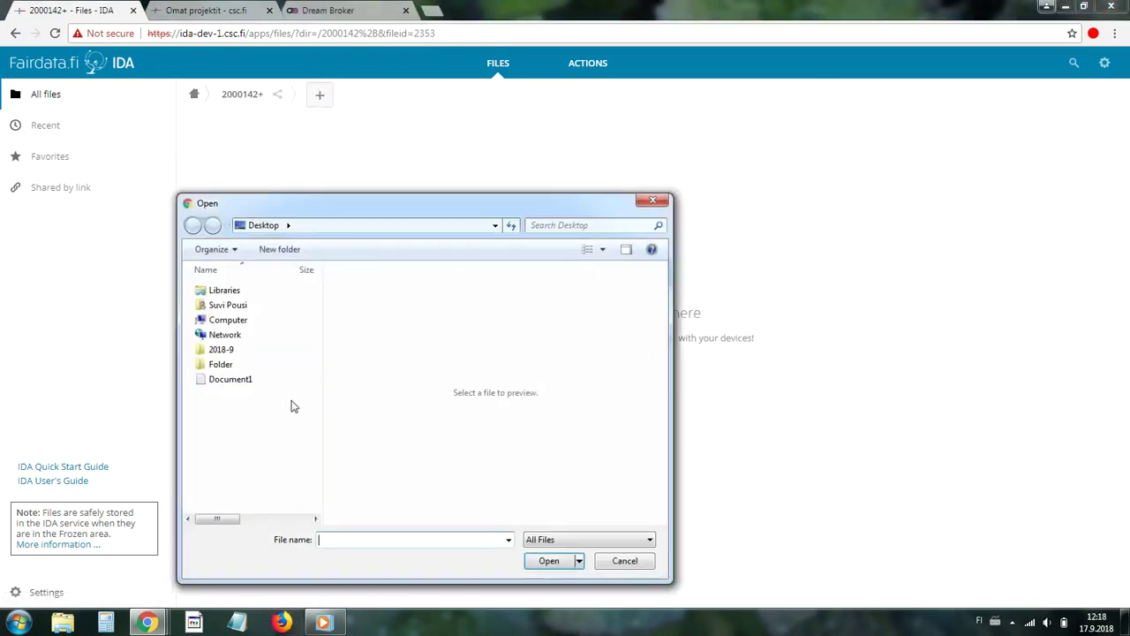
left_click(233, 380)
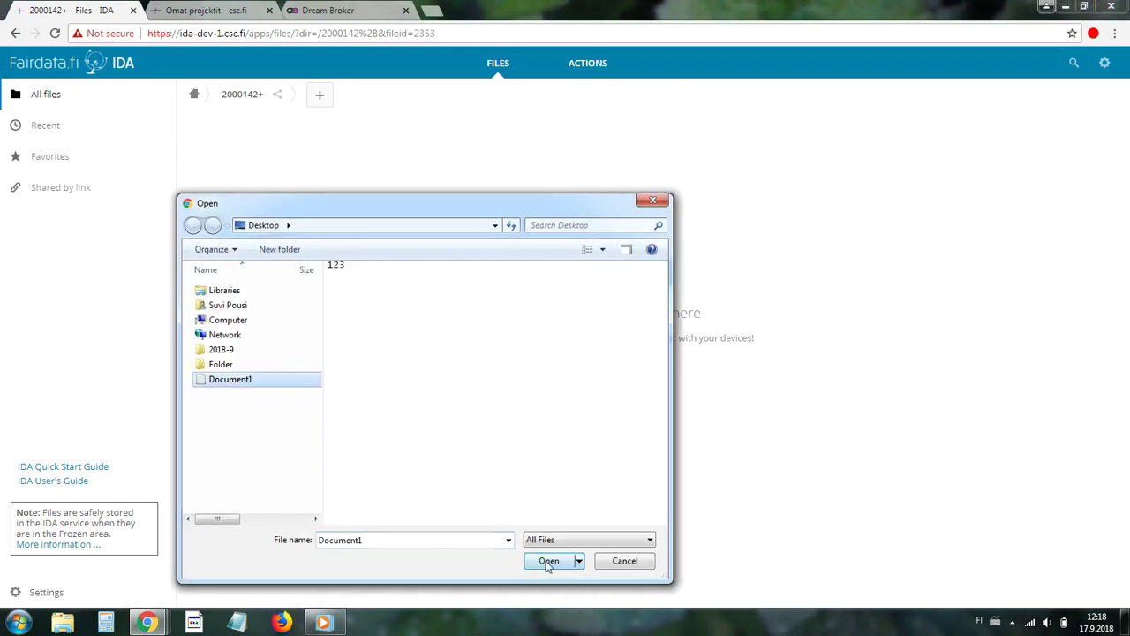
left_click(548, 562)
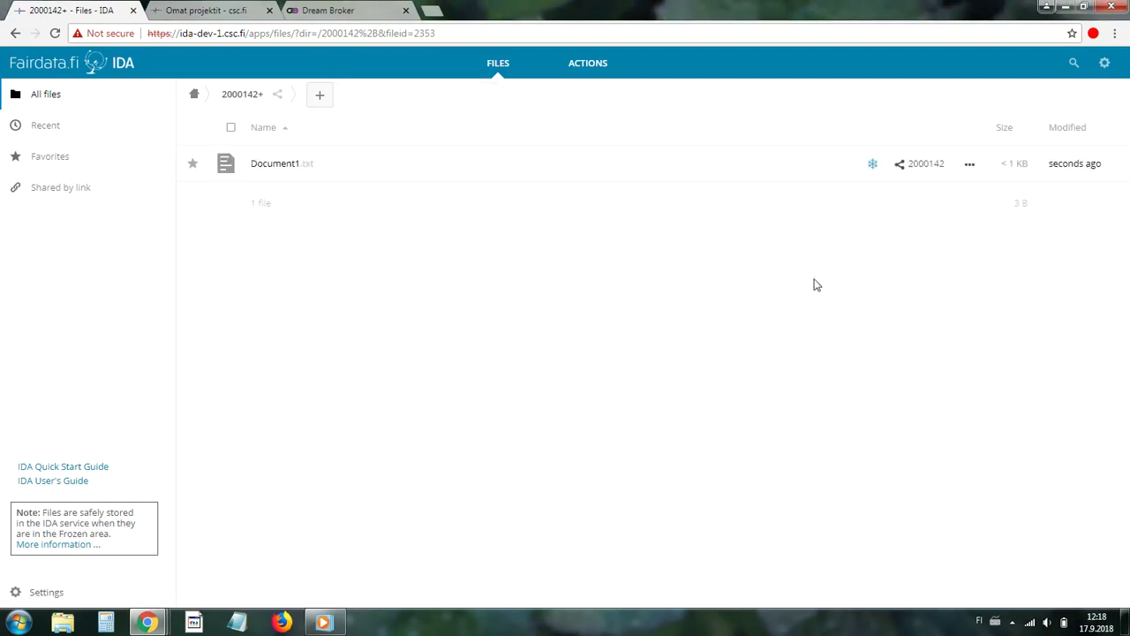
Drag the desktop 2018-9 folder into 2000142+ and restore the browser to full screen.
left_click(1084, 8)
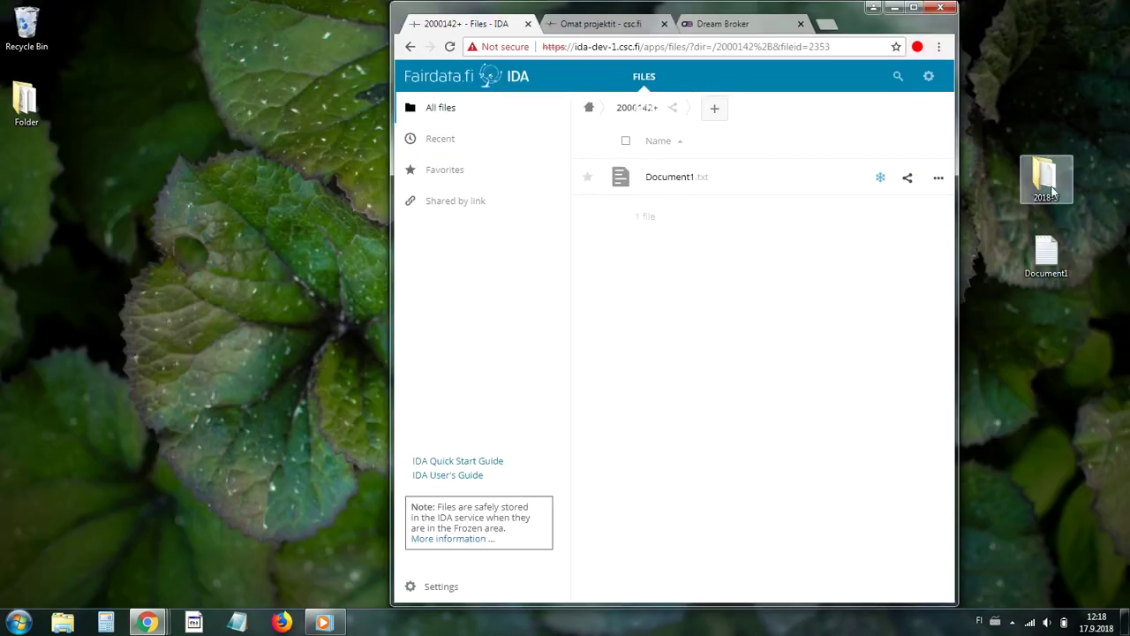
left_click_drag(1051, 189, 730, 267)
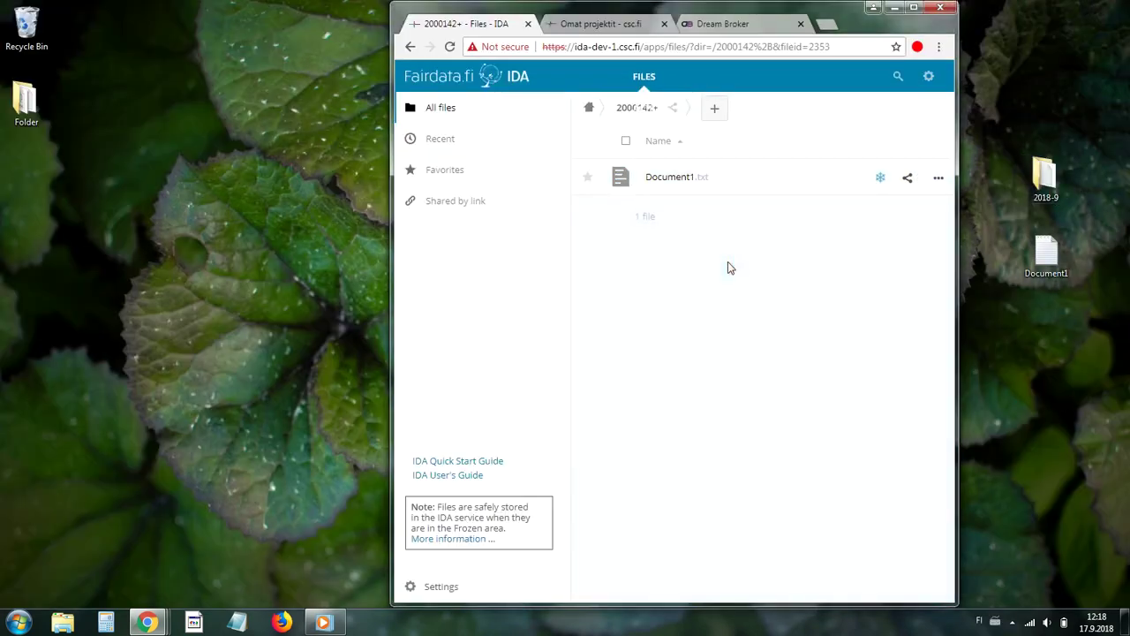
left_click(913, 8)
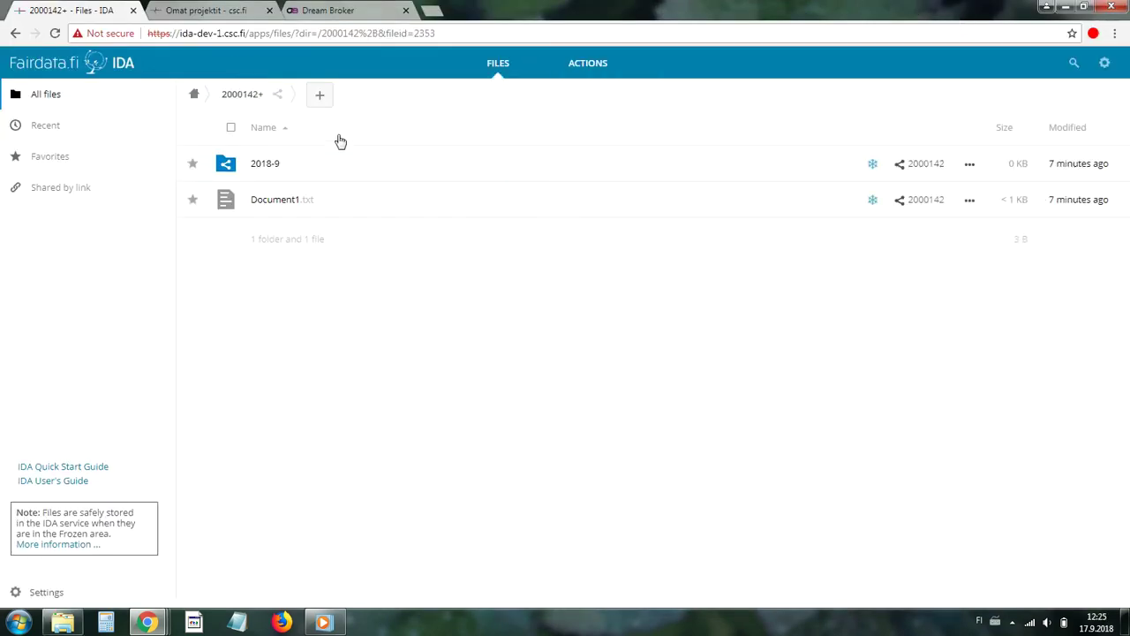
Create a new folder named 2018-8 in 2000142+.
left_click(320, 95)
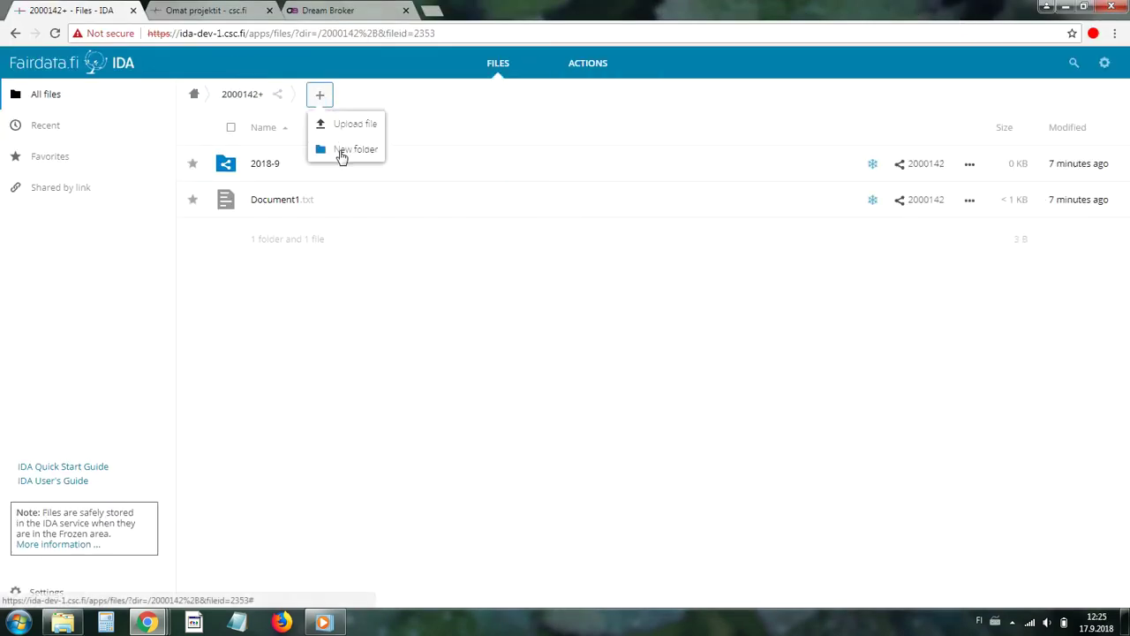
left_click(342, 156)
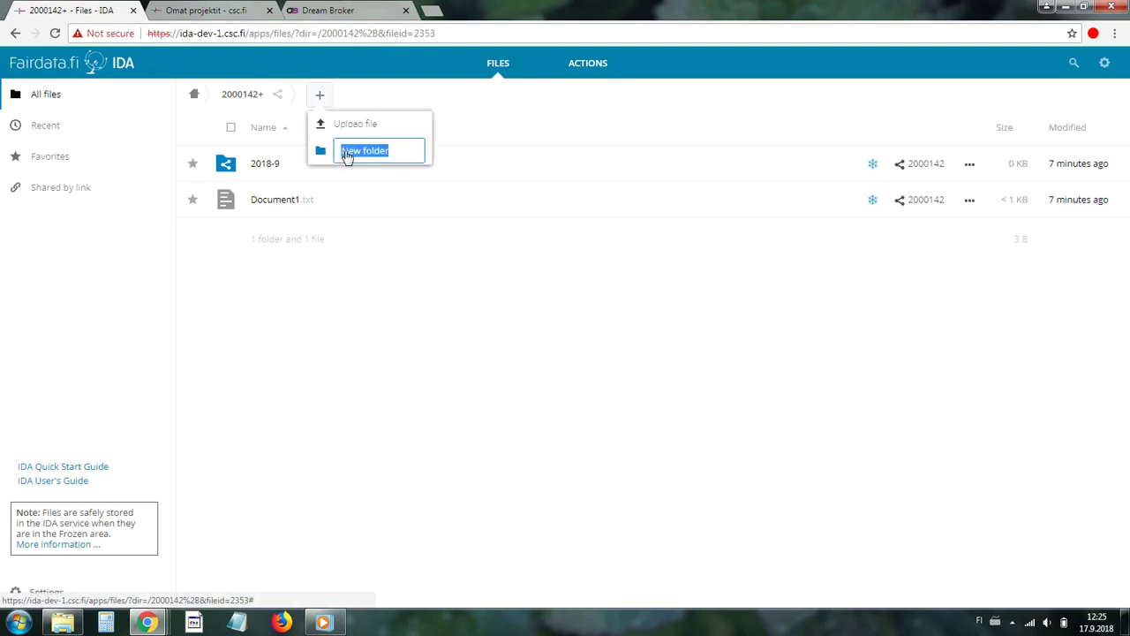
type("2018-")
type("9")
key("Return")
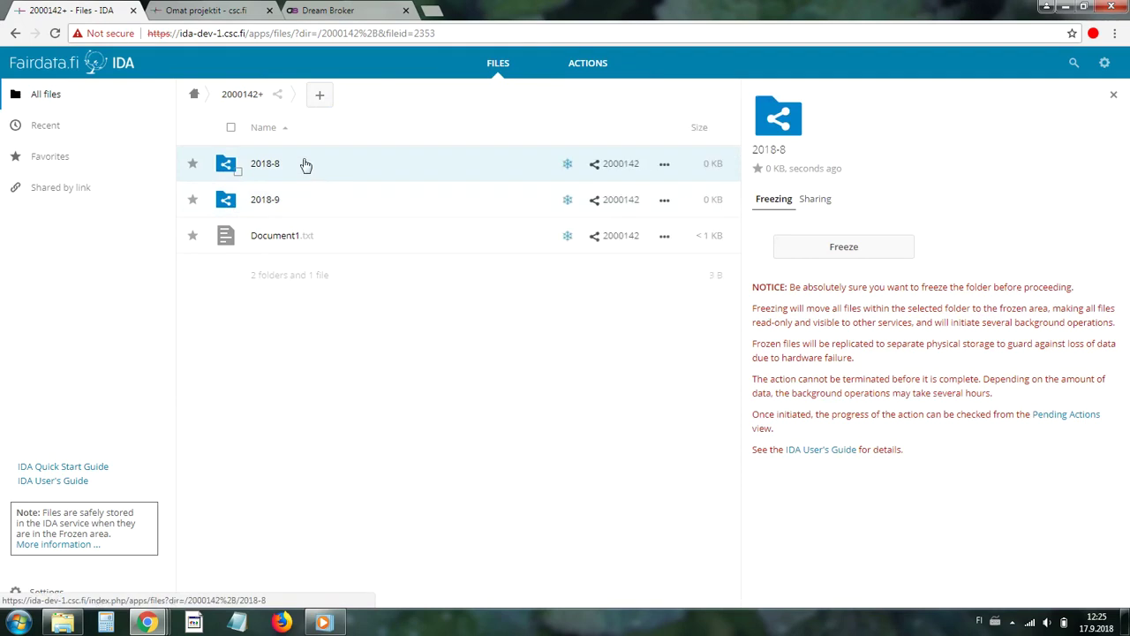
Open the 2018-8 folder and start a file upload into it.
left_click(303, 162)
left_click(375, 95)
left_click(384, 125)
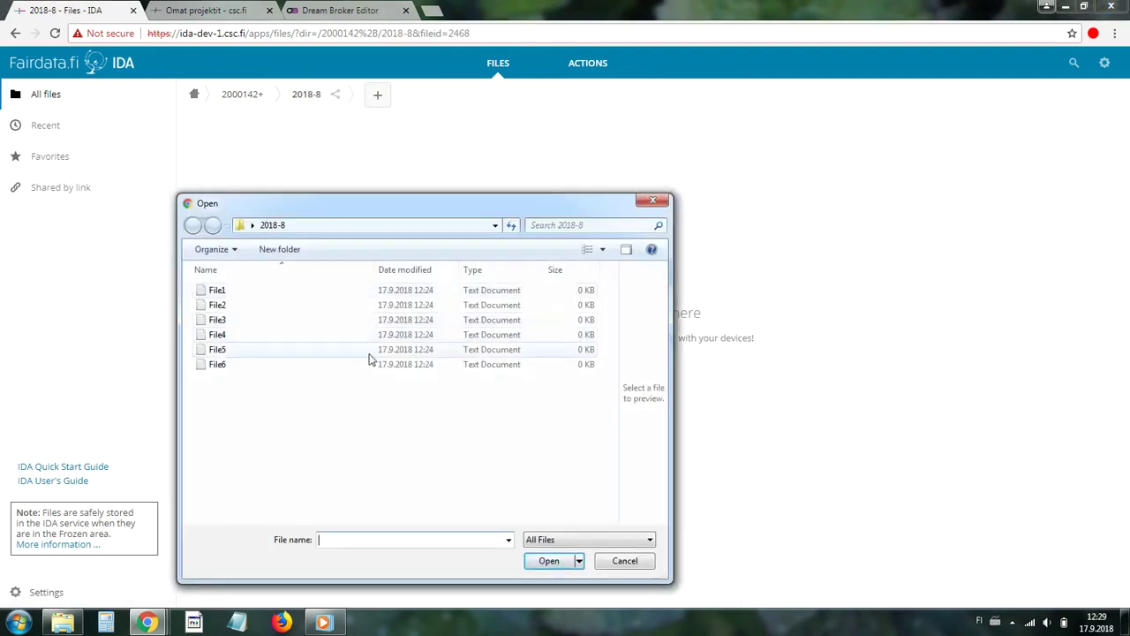
Select all six local files File1–File6 and upload them into 2018-8.
left_click(356, 351)
key("ctrl+a")
left_click(549, 561)
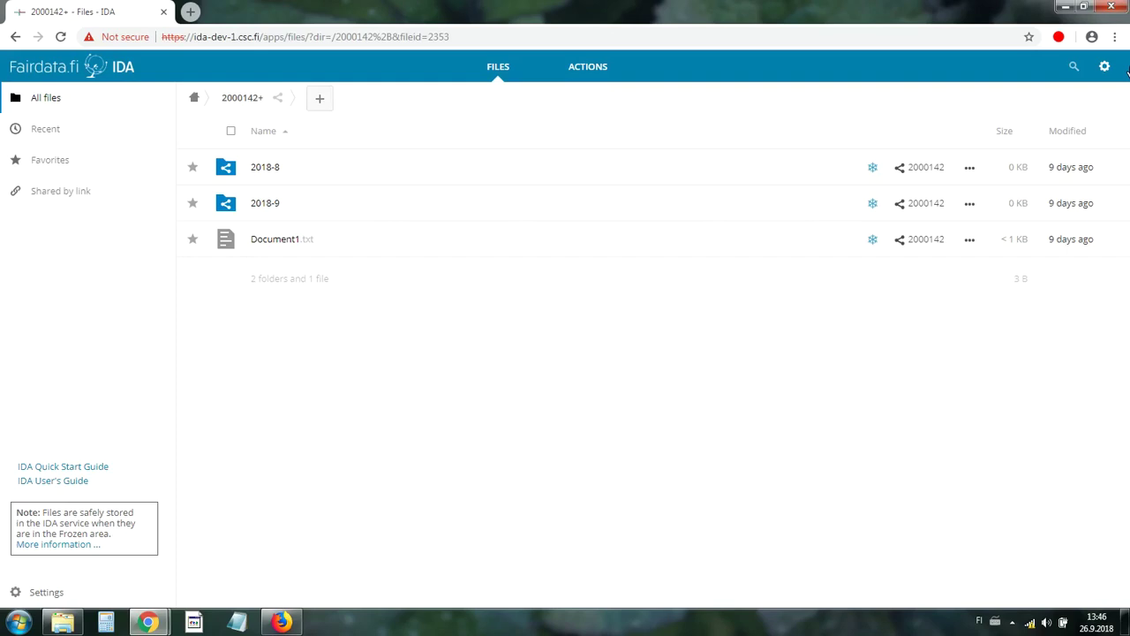
Zip the desktop 2018-9-26 folder with 7-Zip and drag 2018-9-26.zip into 2000142+.
left_click(1083, 7)
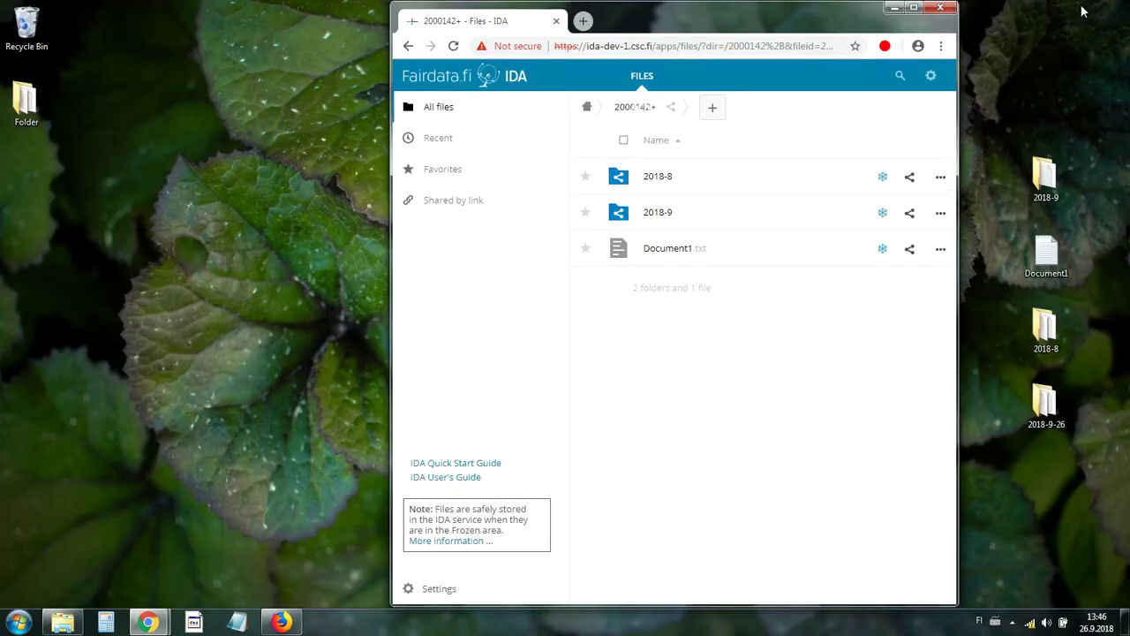
right_click(1051, 405)
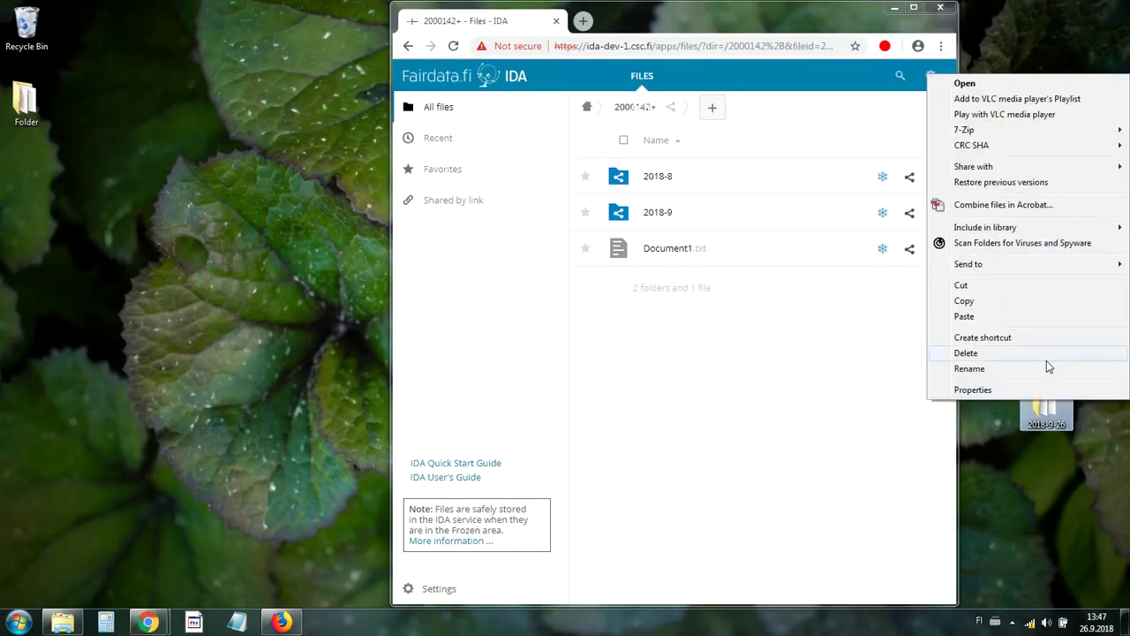
mouse_move(975, 131)
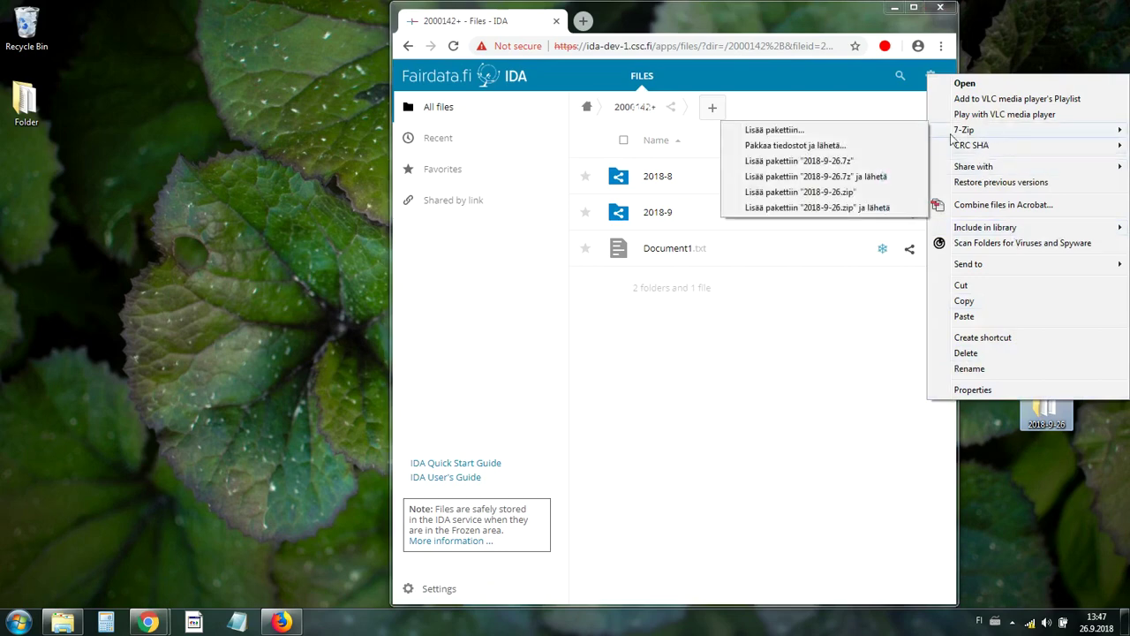
left_click(908, 192)
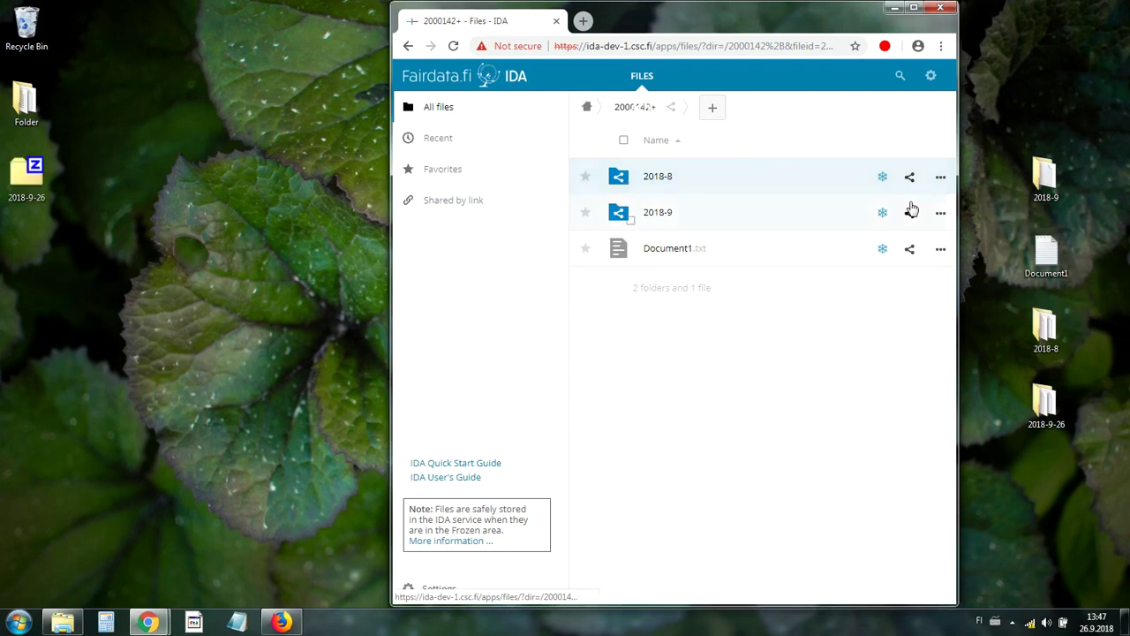
left_click_drag(27, 177, 696, 363)
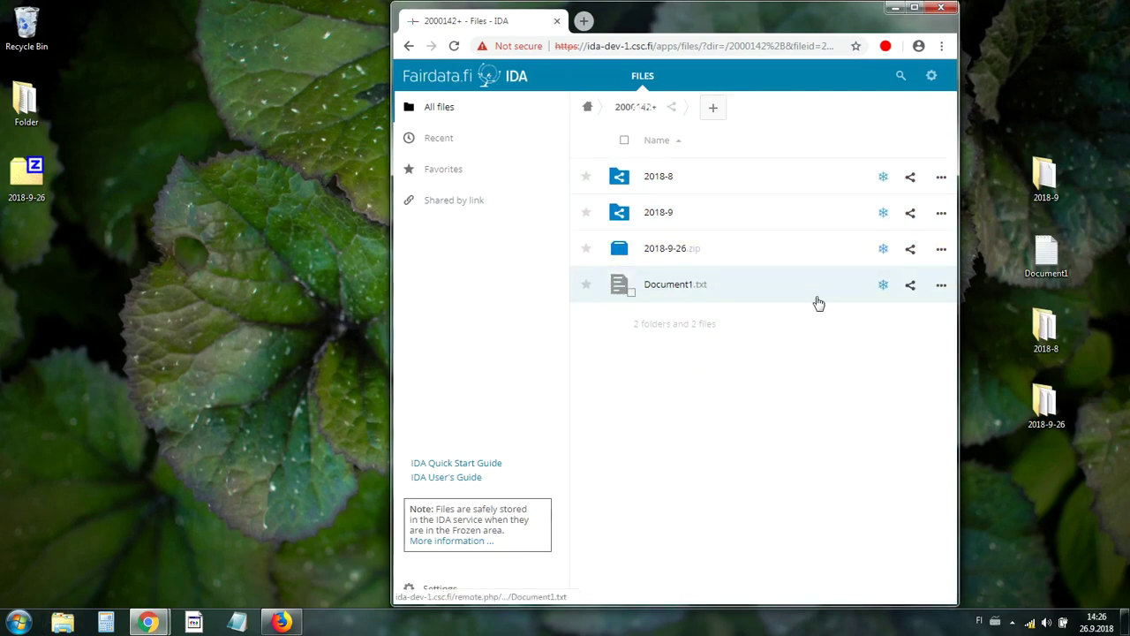
left_click(915, 8)
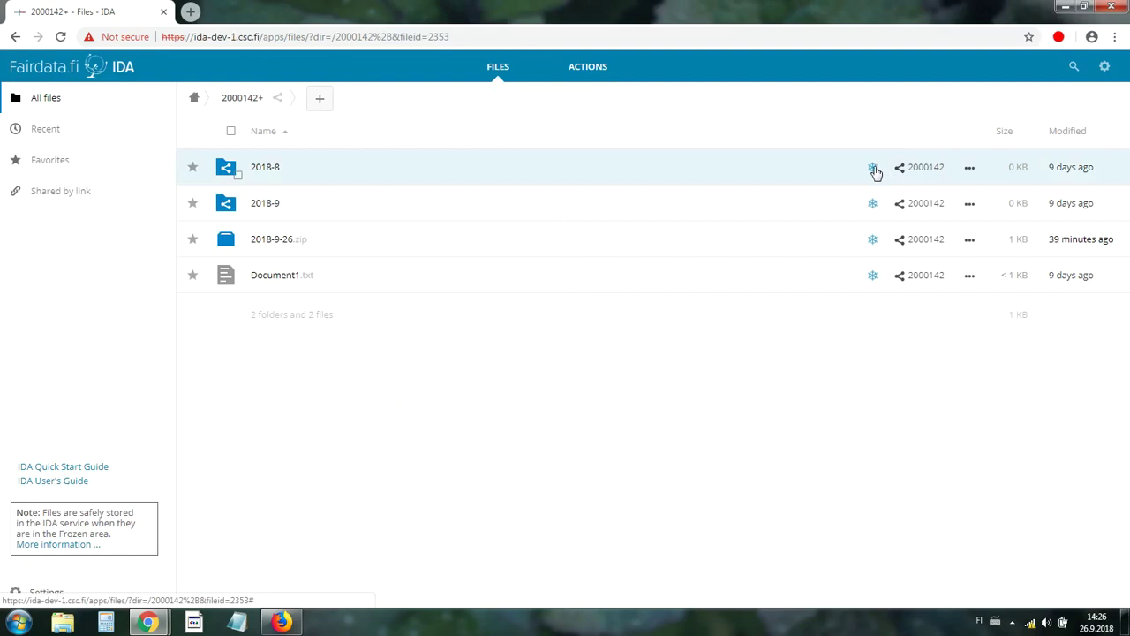
Freeze the 2018-8 folder from its snowflake details and confirm Yes.
left_click(872, 167)
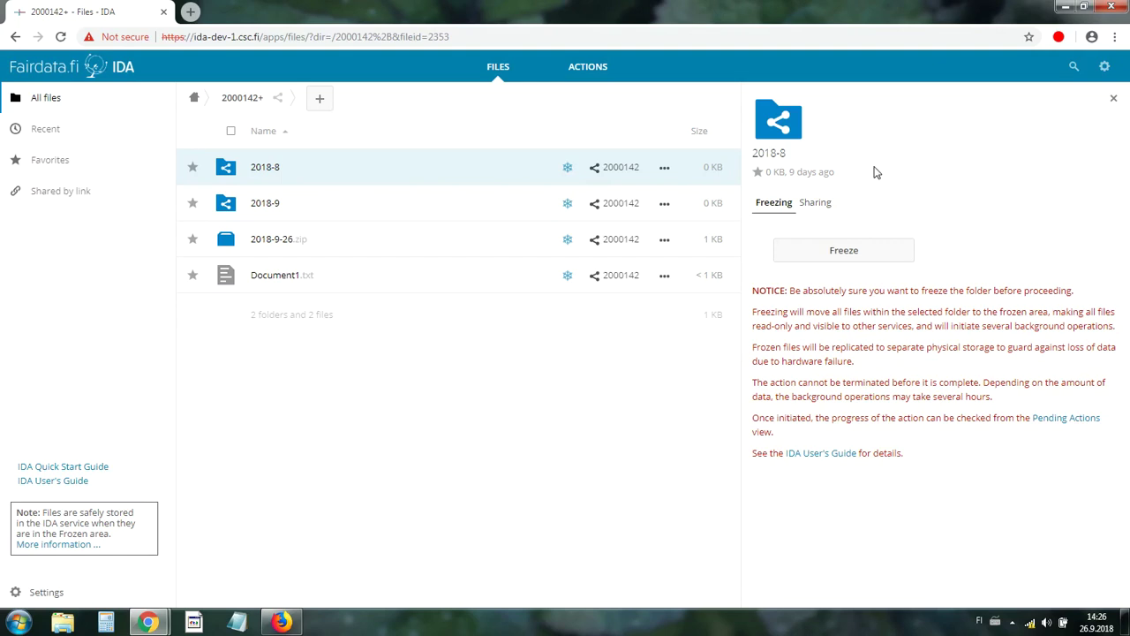
left_click(850, 253)
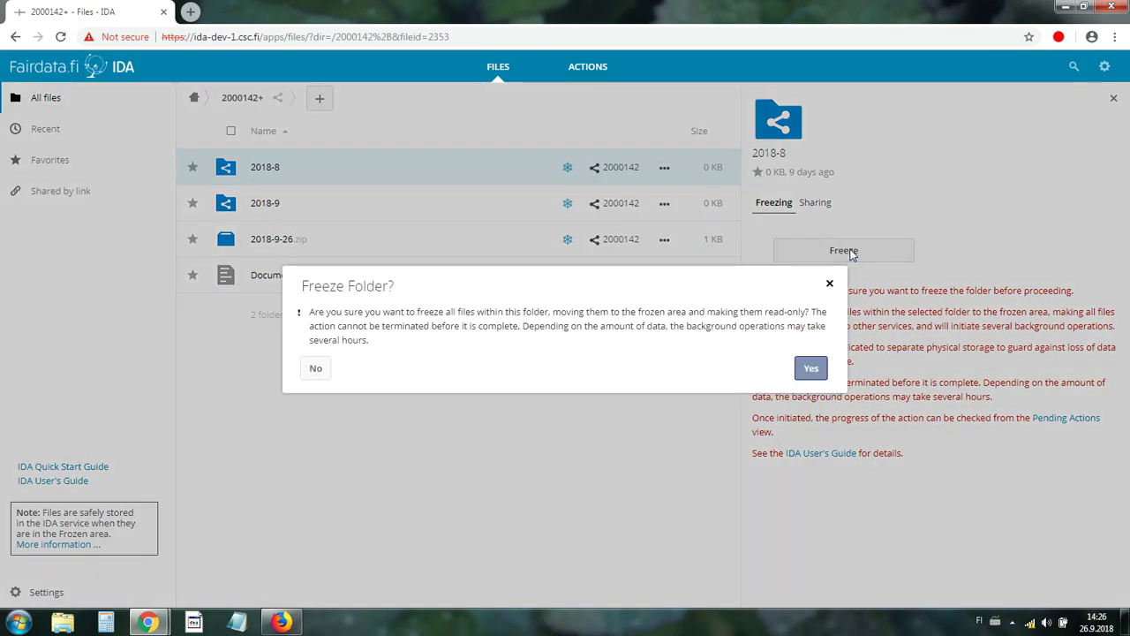
left_click(809, 372)
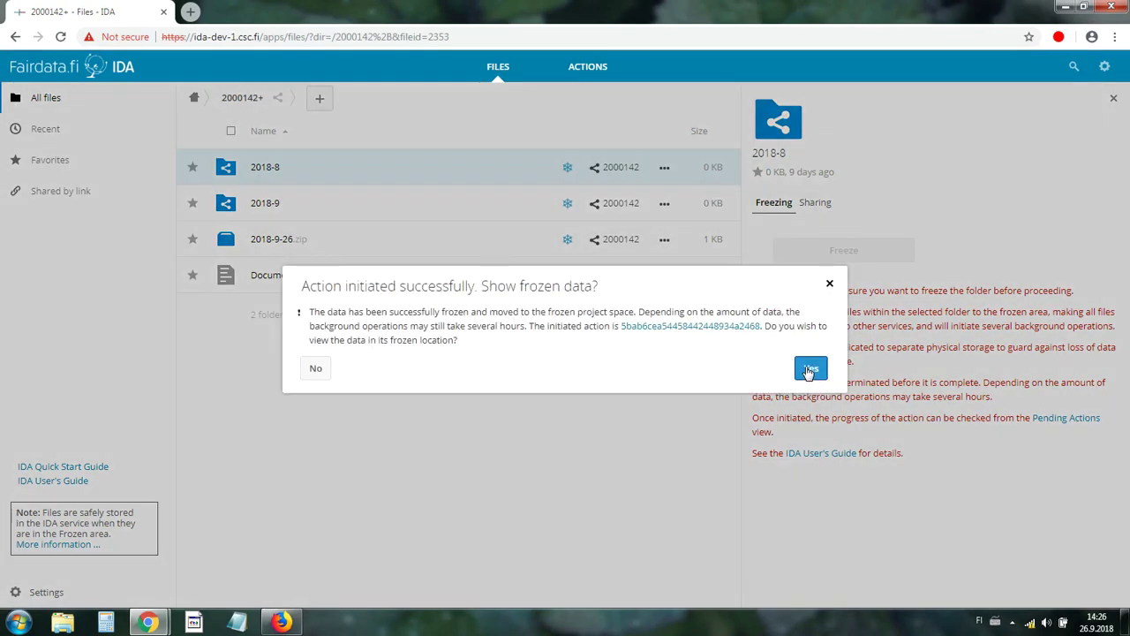
Show the frozen data, open frozen 2018-8, and view File1.txt's Details.
left_click(808, 372)
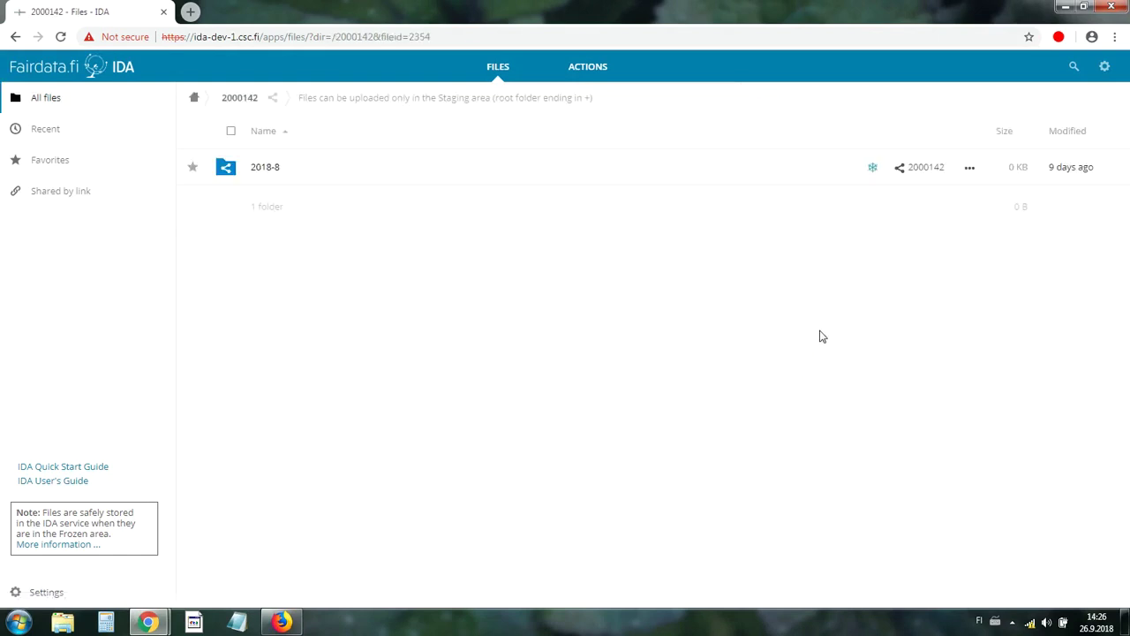
left_click(256, 170)
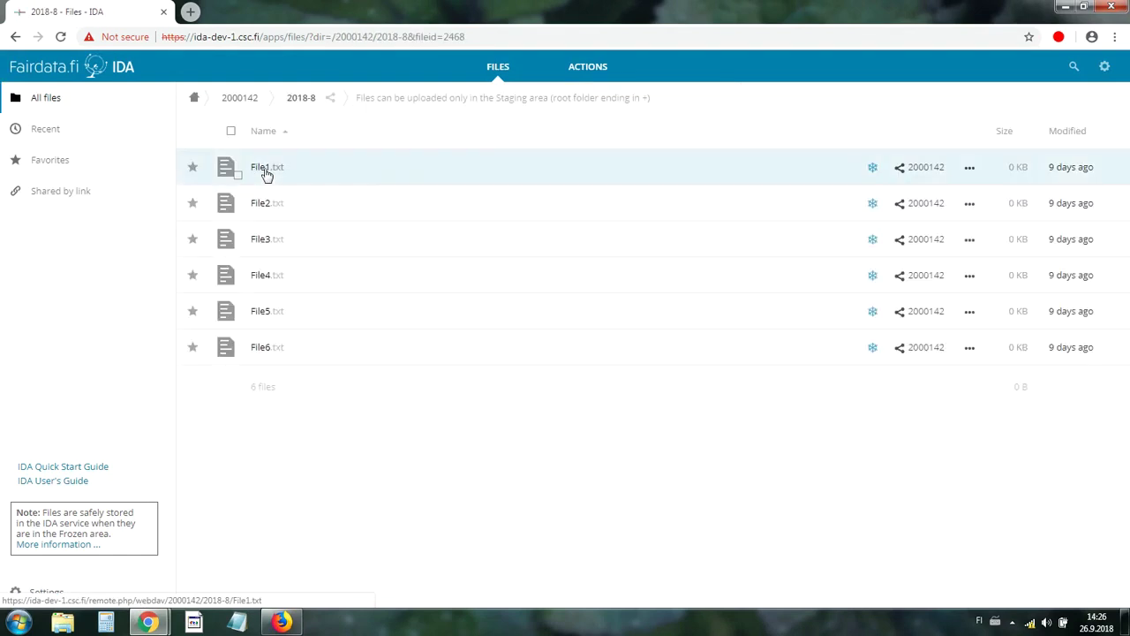
left_click(971, 170)
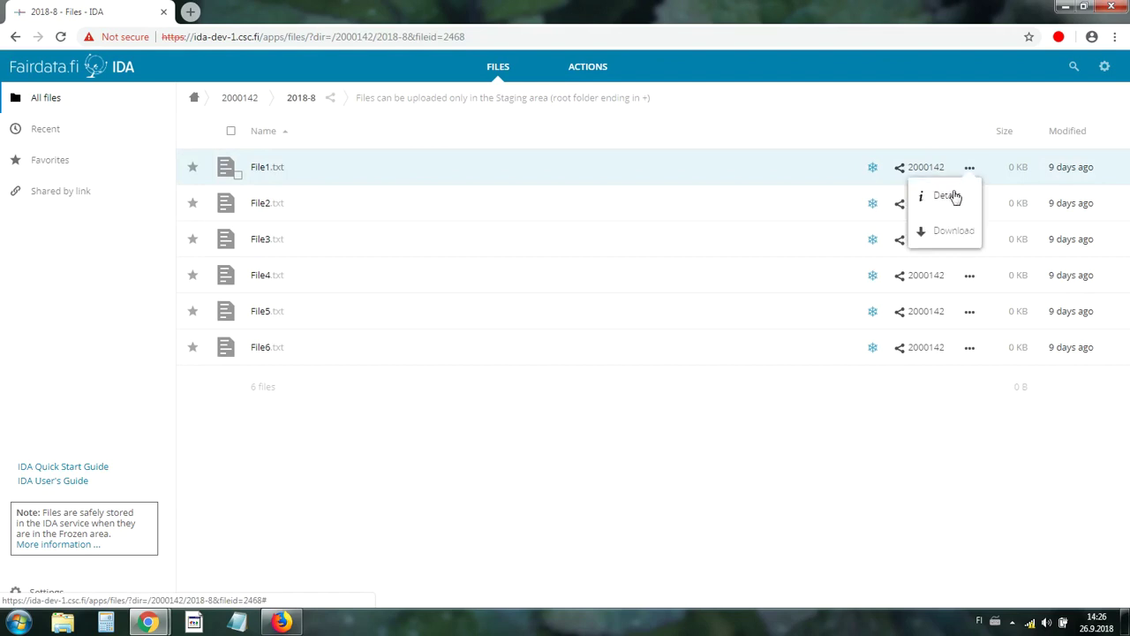
left_click(949, 196)
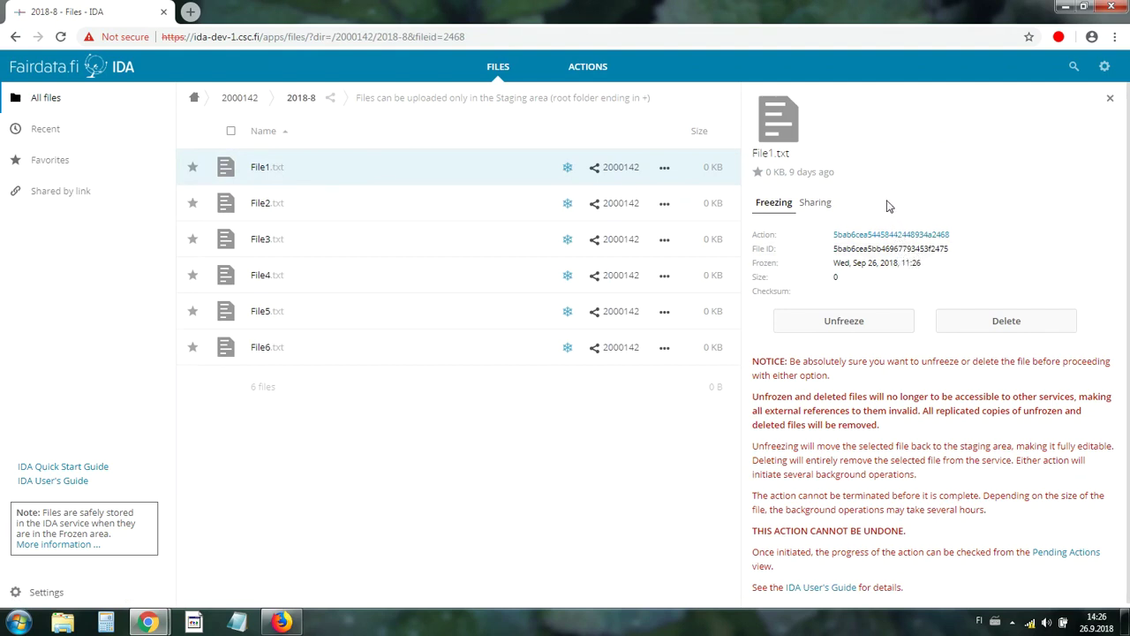
Check Completed Actions for the /2018-8 freeze, then return to the Files list.
left_click(596, 73)
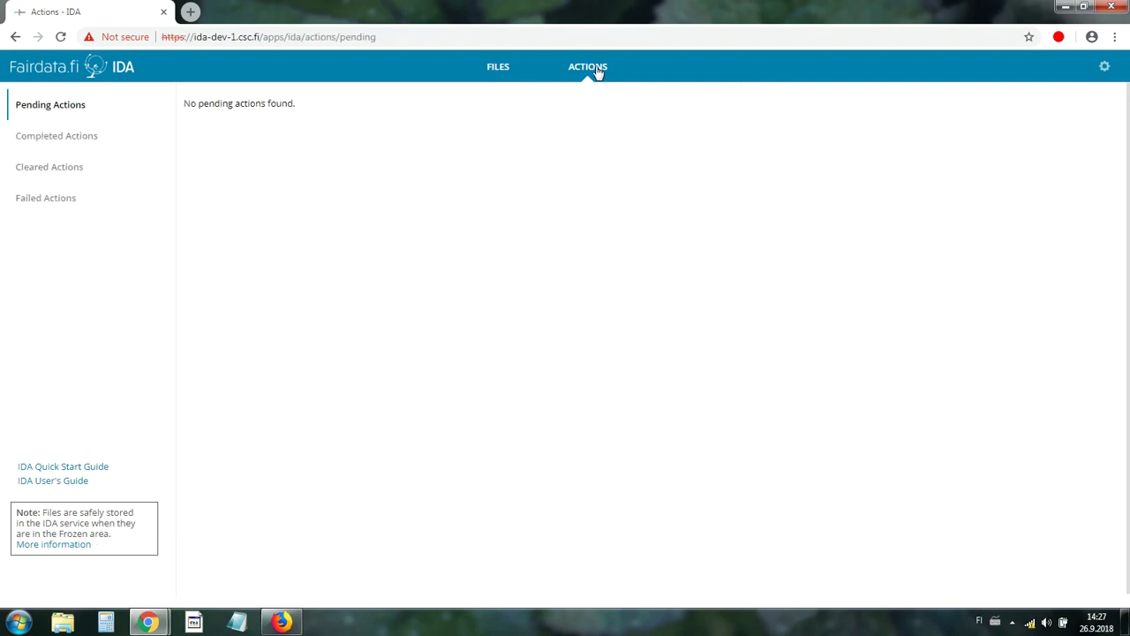
left_click(39, 139)
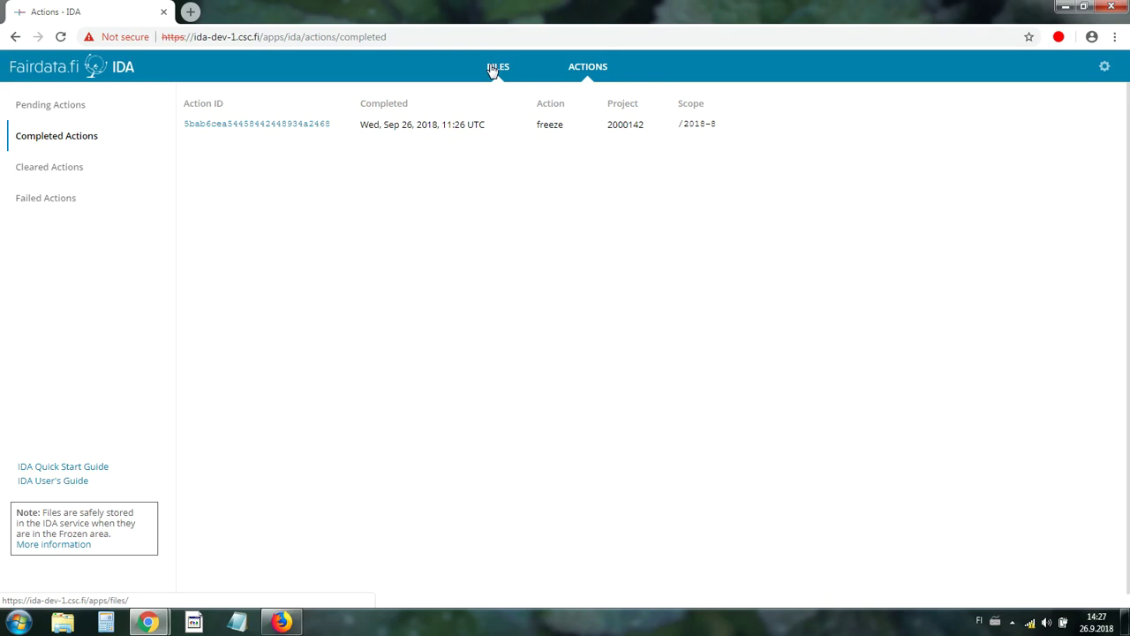
left_click(492, 71)
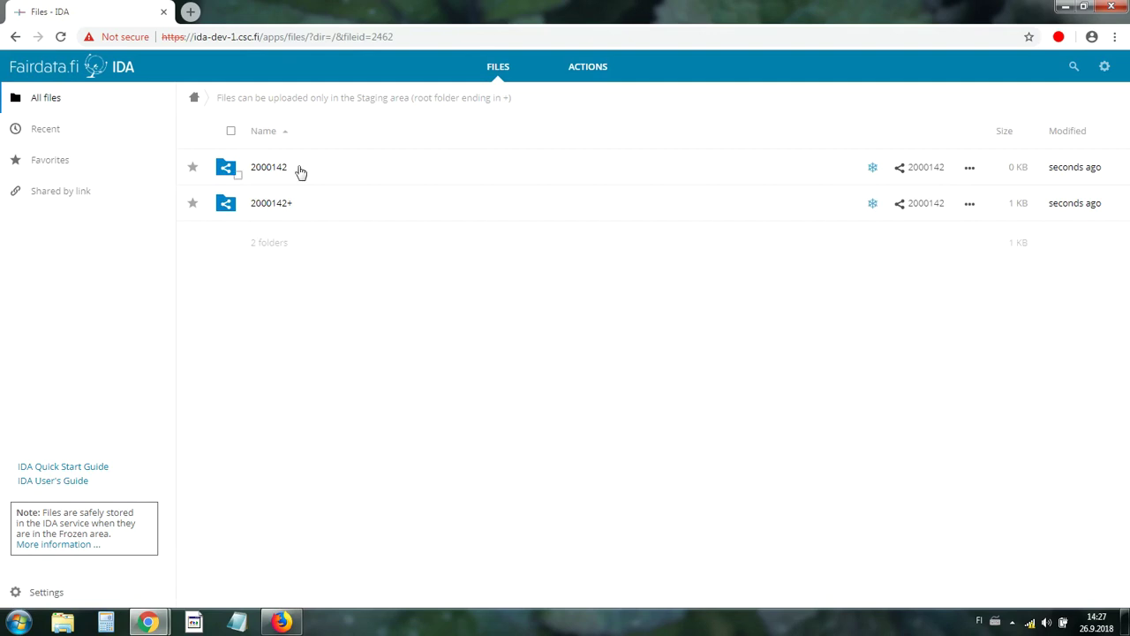
In 2000142+, create and copy Document1.txt's temporary share link expiring 03-10-2018, then open a blank tab.
left_click(288, 206)
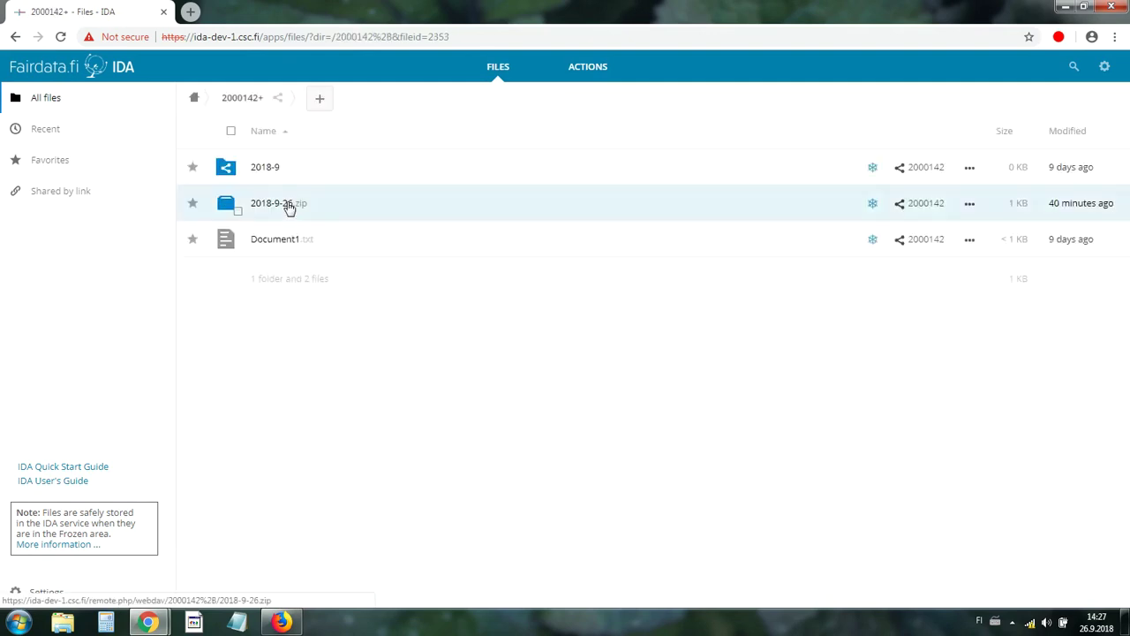
left_click(900, 246)
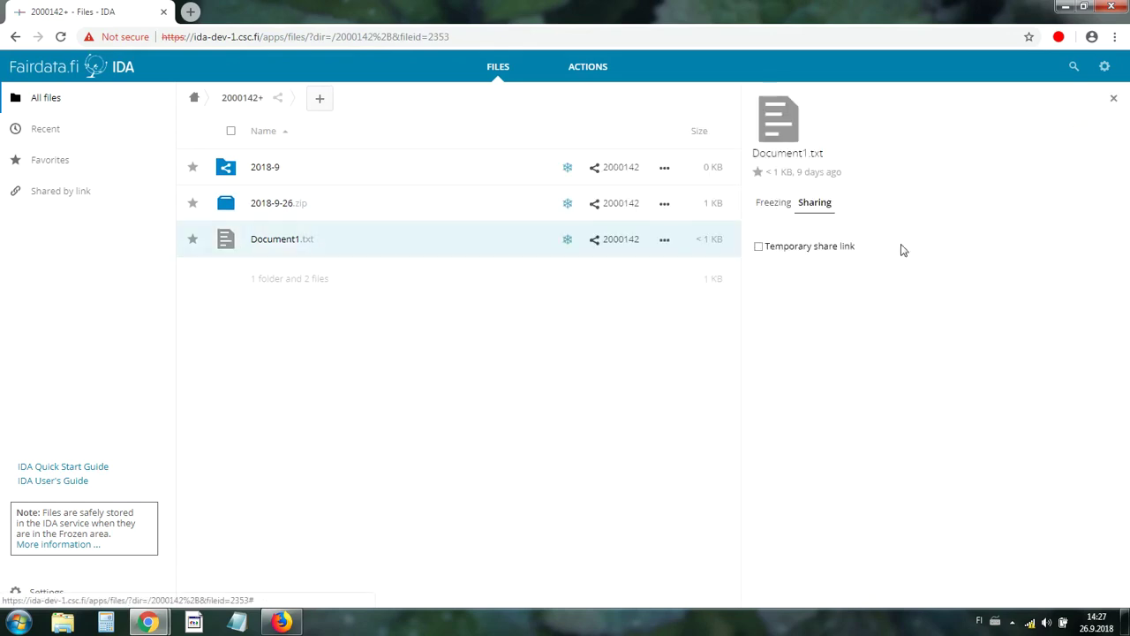
left_click(760, 248)
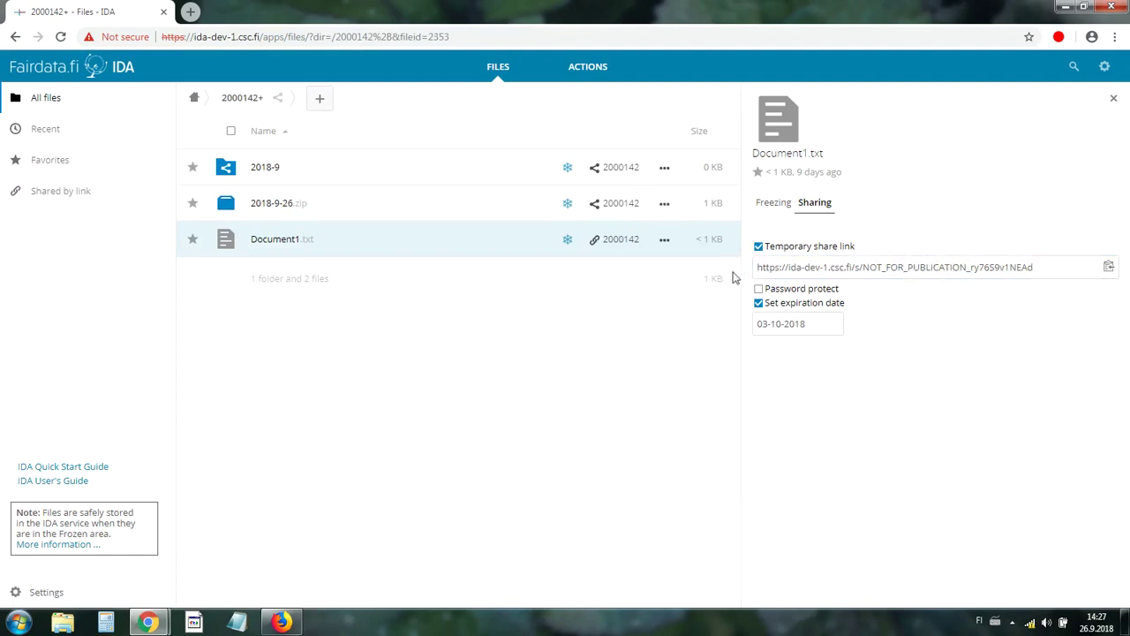
left_click(1108, 266)
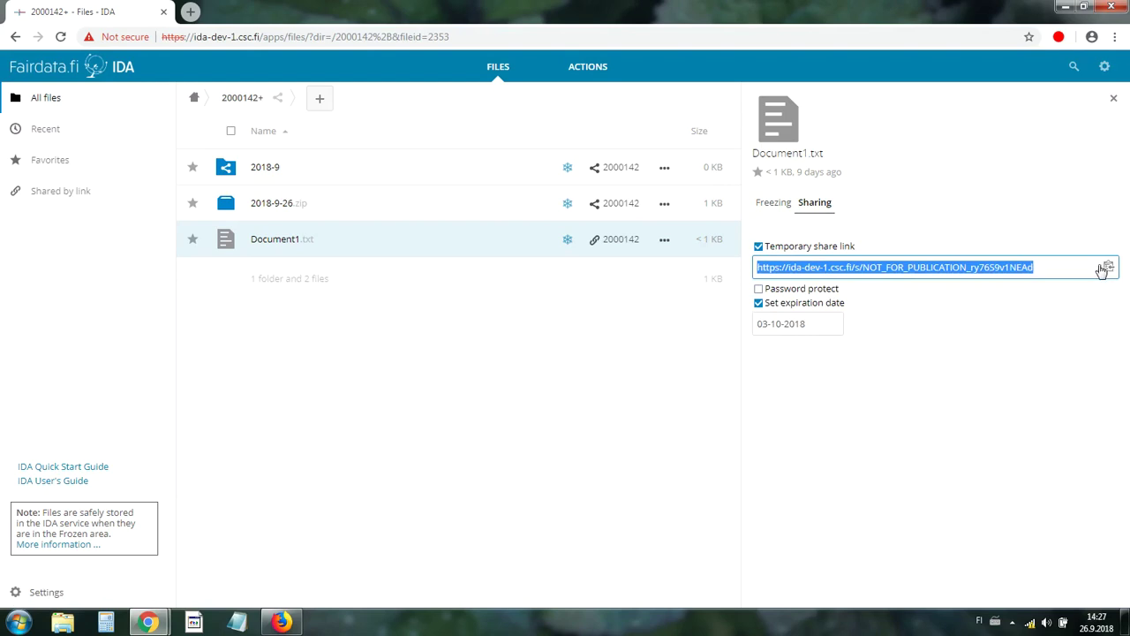
left_click(359, 11)
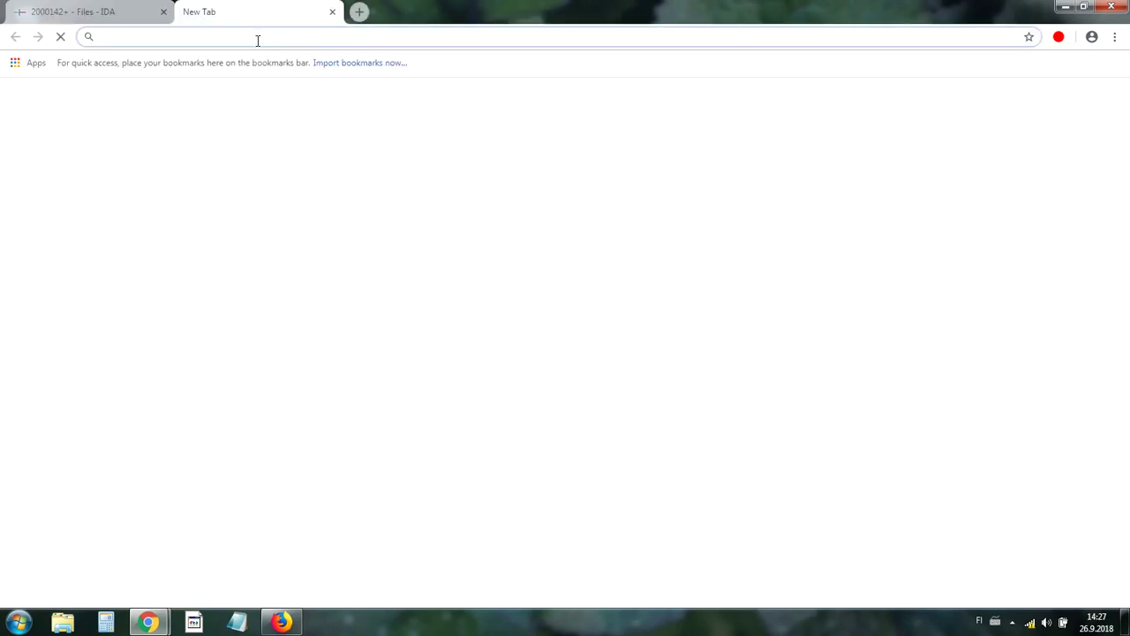
Load the copied share link to check Document1.txt's download page showing 123, then close that tab.
key("ctrl+v")
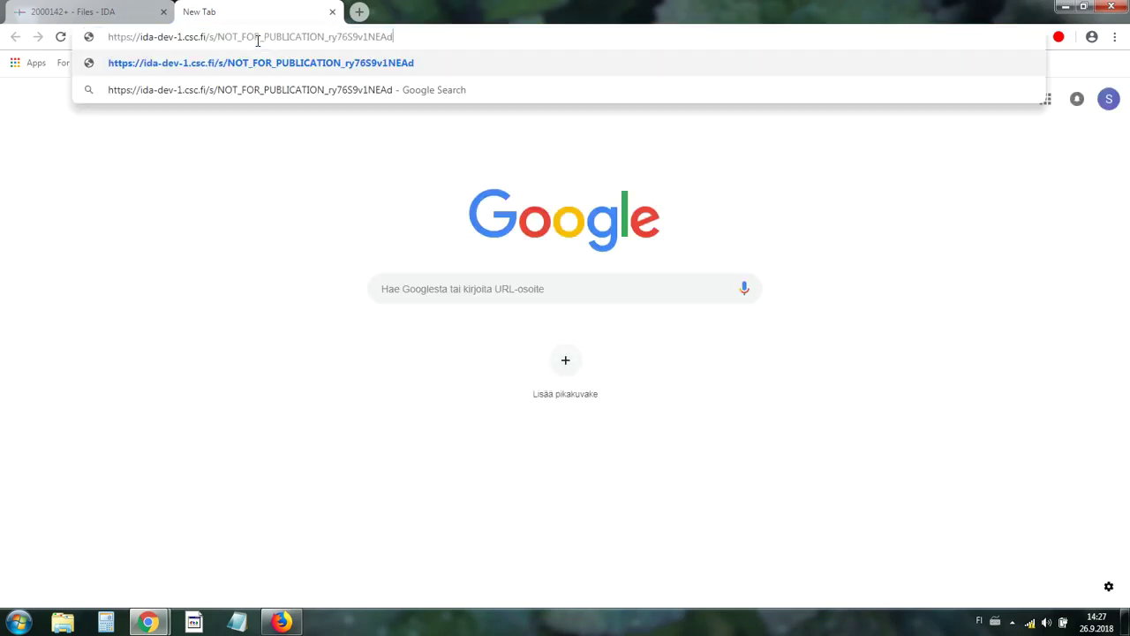
key("Return")
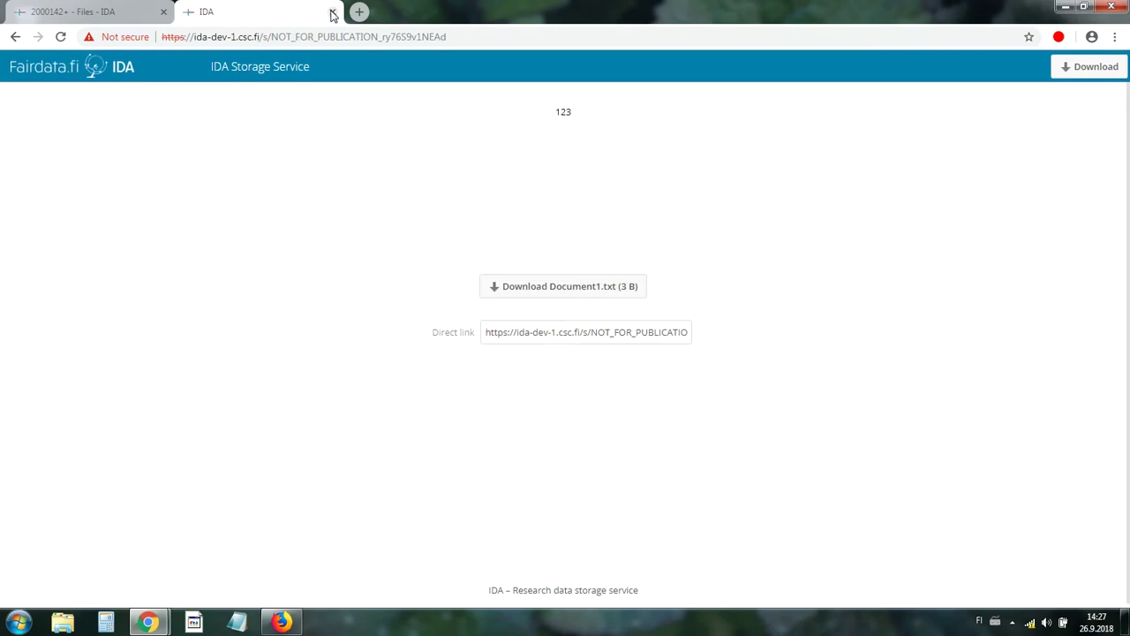
left_click(332, 12)
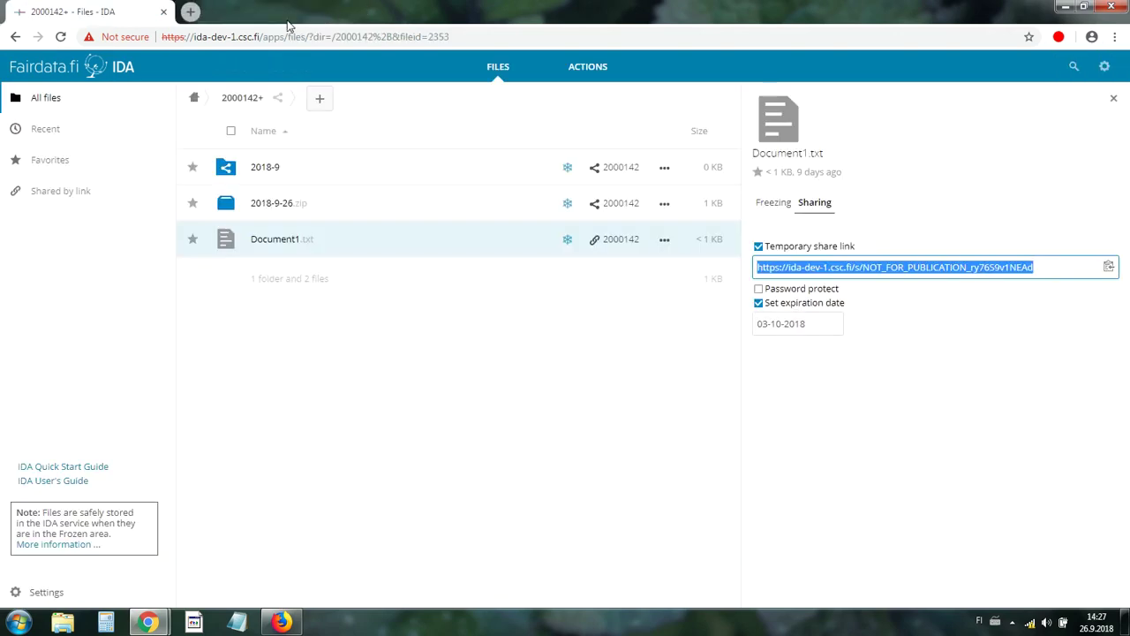
From the frozen 2000142 folder, unfreeze 2018-8, confirming and viewing the unfrozen data in staging.
left_click(196, 99)
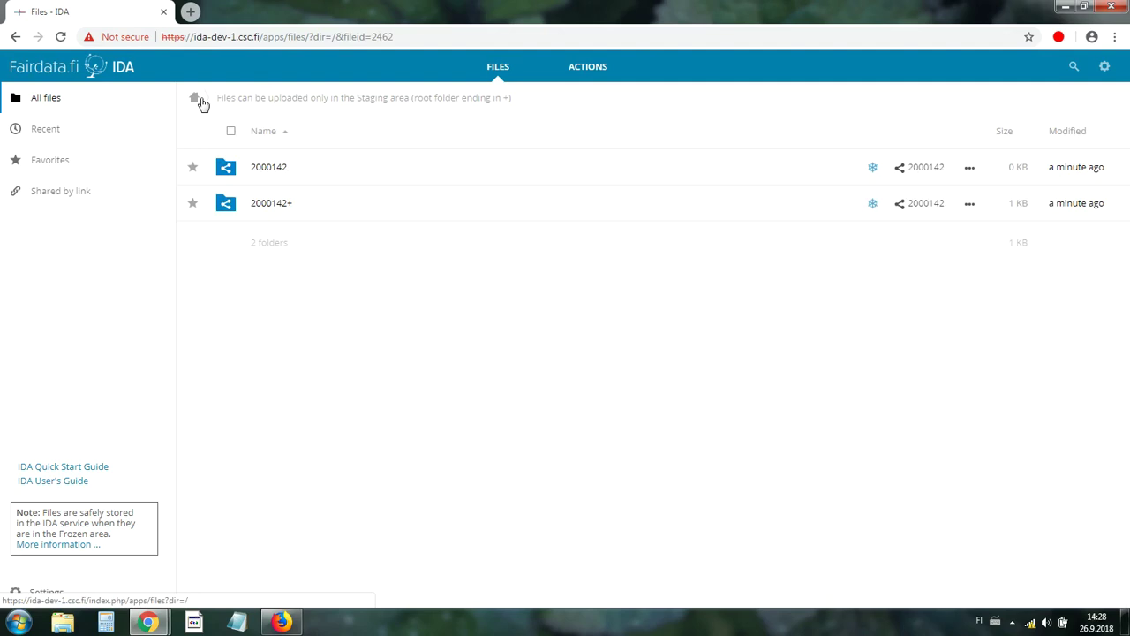
left_click(309, 167)
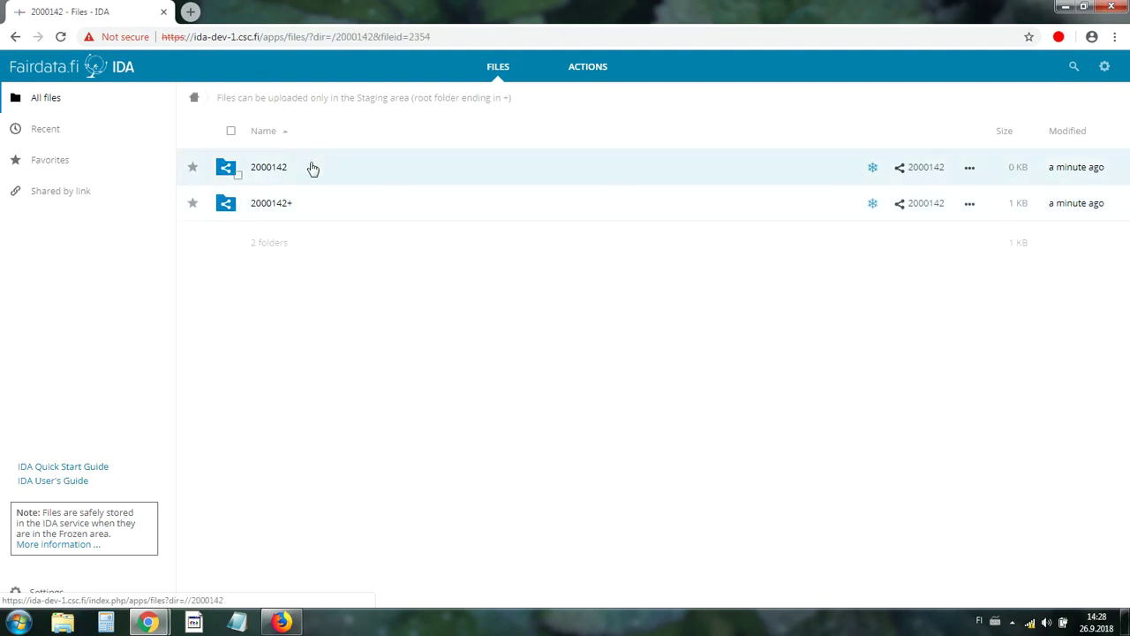
mouse_move(875, 169)
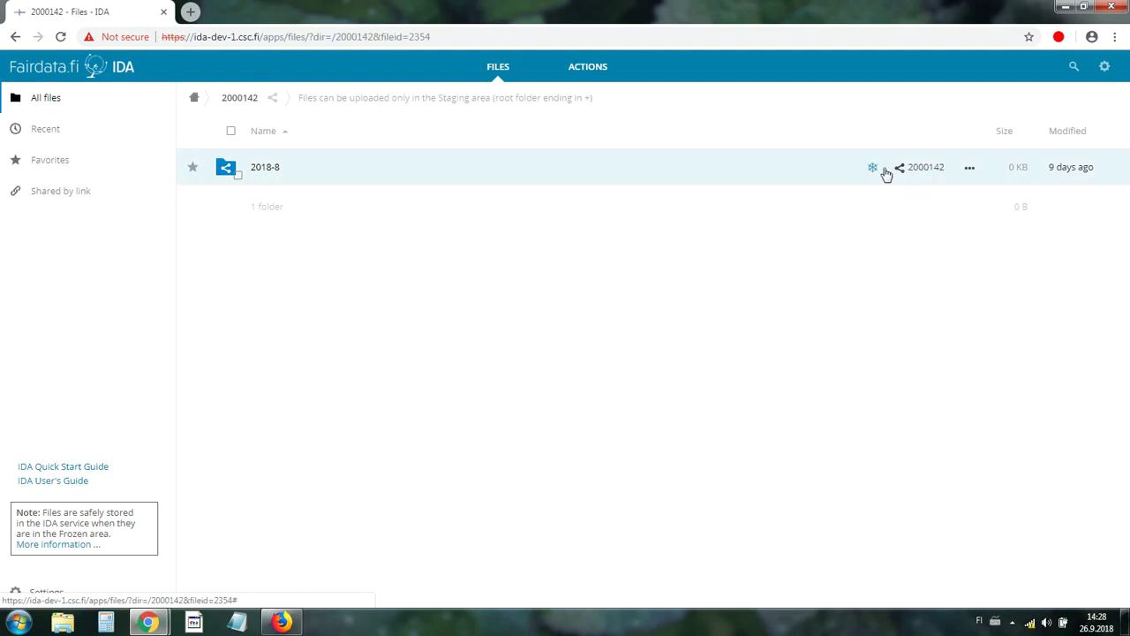
left_click(873, 168)
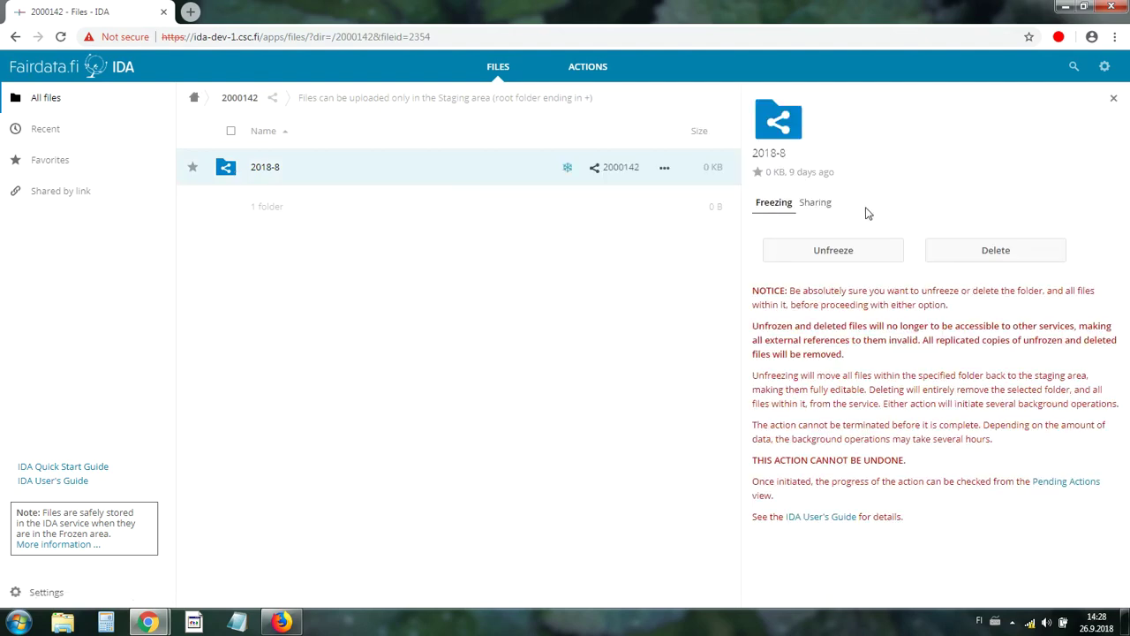
left_click(845, 251)
left_click(812, 367)
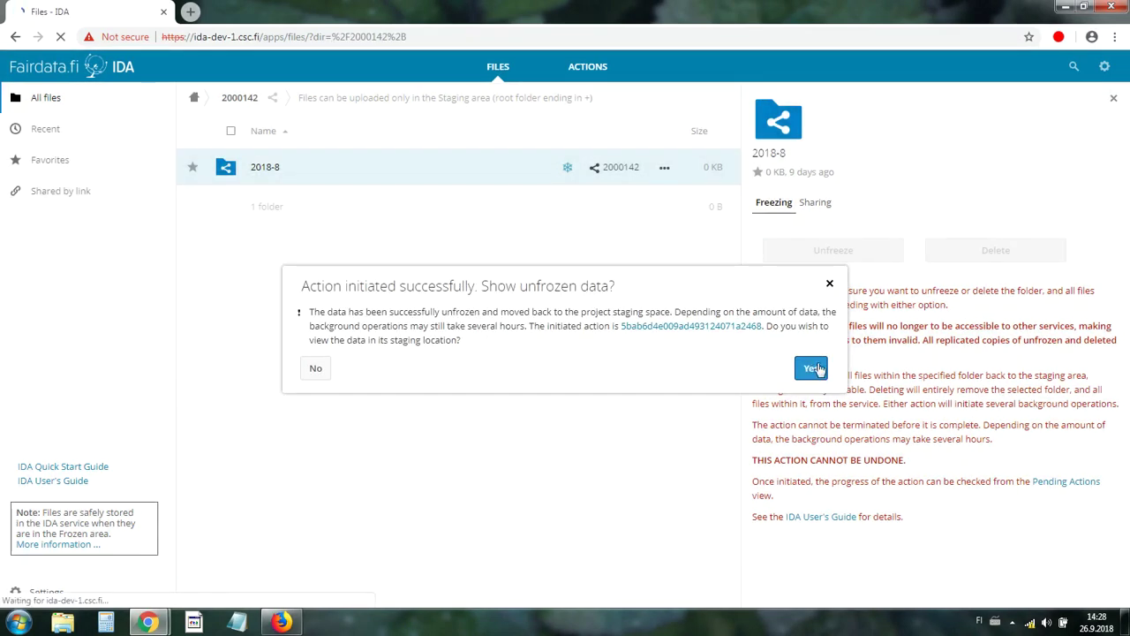
left_click(814, 368)
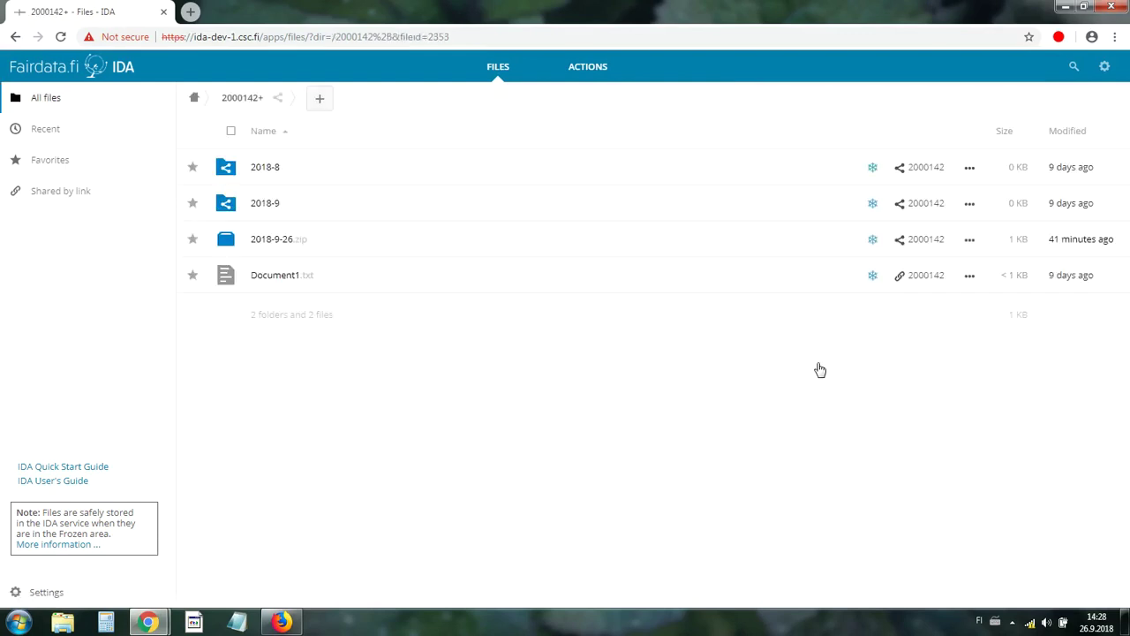
Show the staging 2018-8 folder's Details on the Freezing tab, offering to freeze it again.
left_click(968, 169)
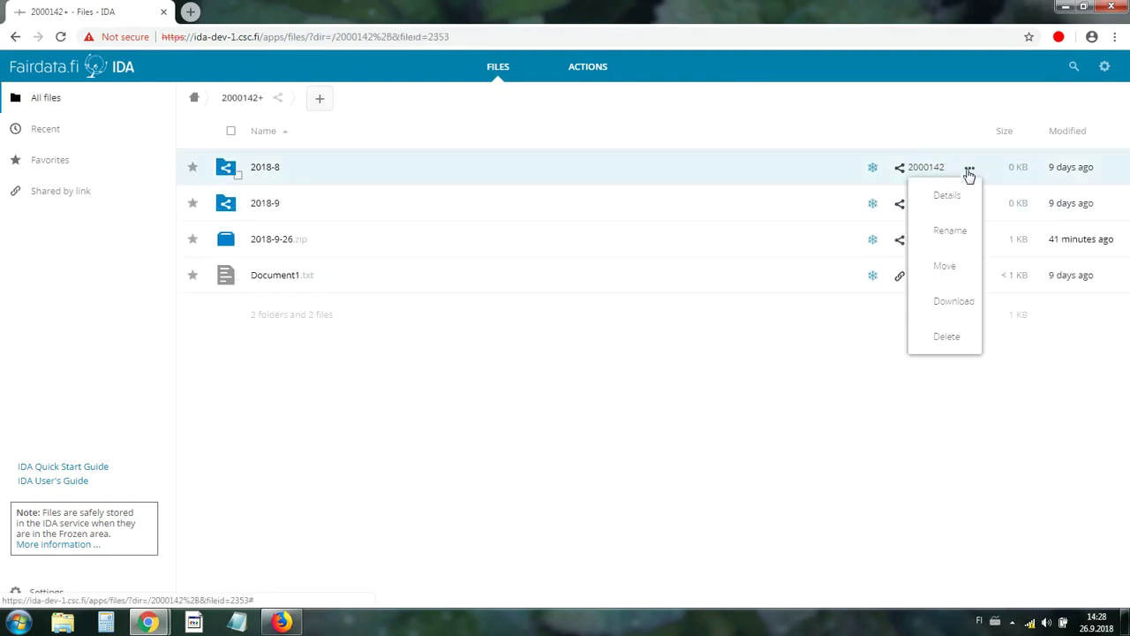
left_click(958, 195)
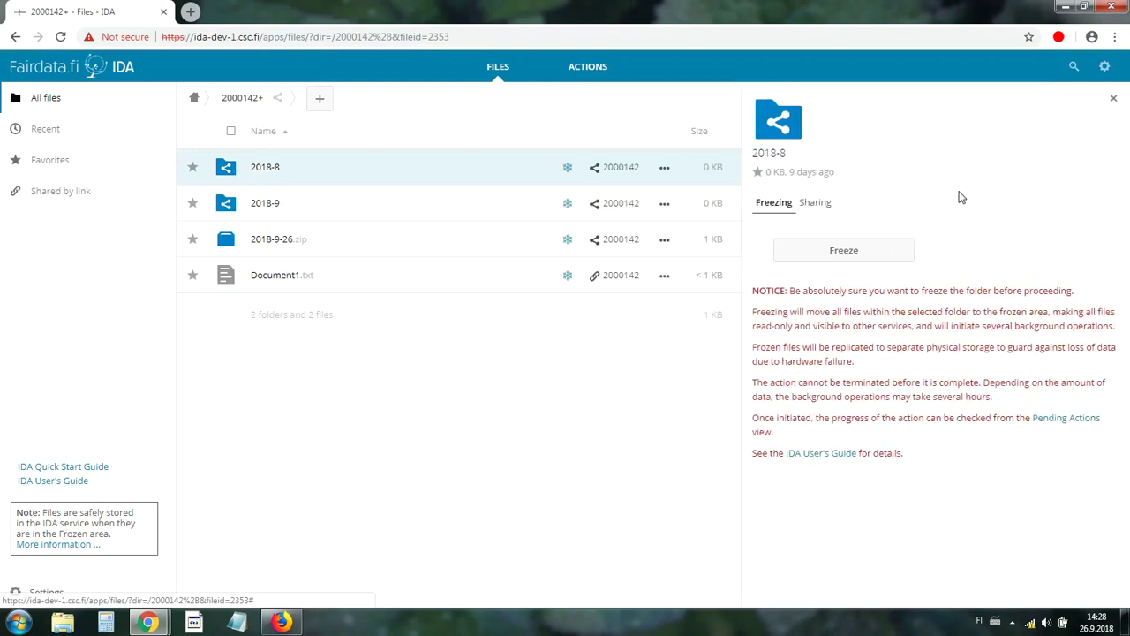
left_click(667, 169)
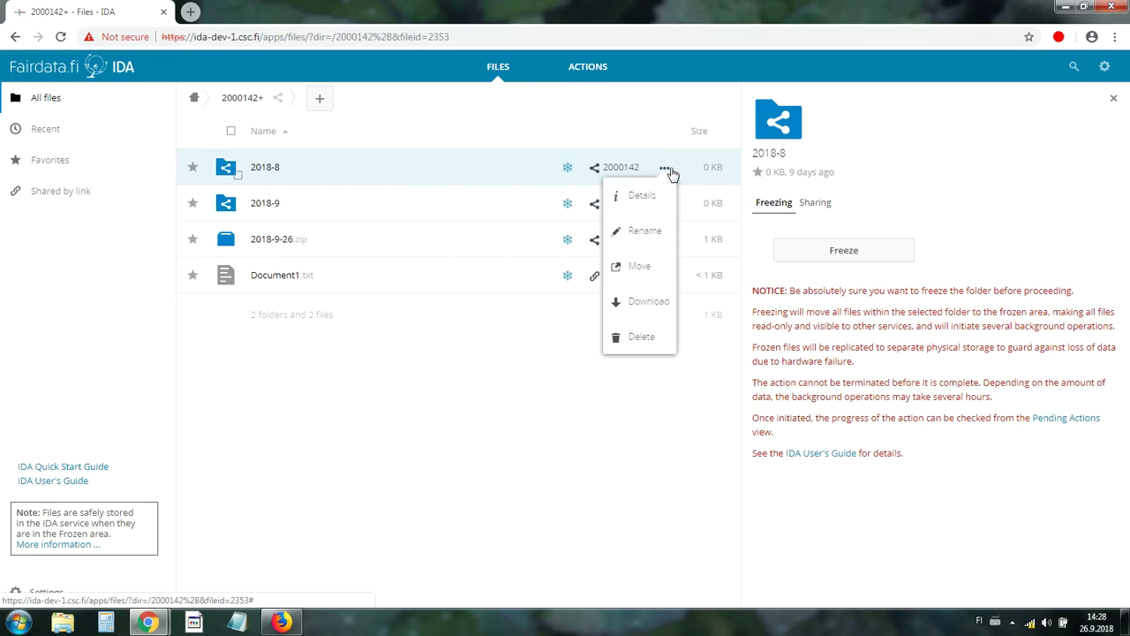
left_click(669, 171)
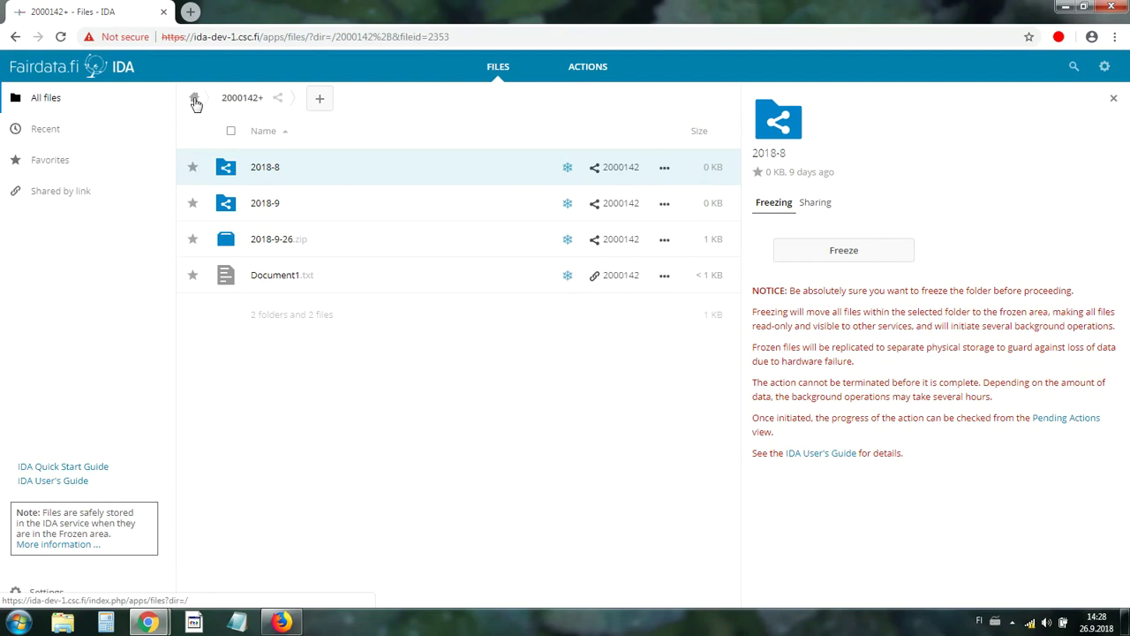
From the project root, go to 2000142+ and choose Delete for Document1.txt.
left_click(195, 102)
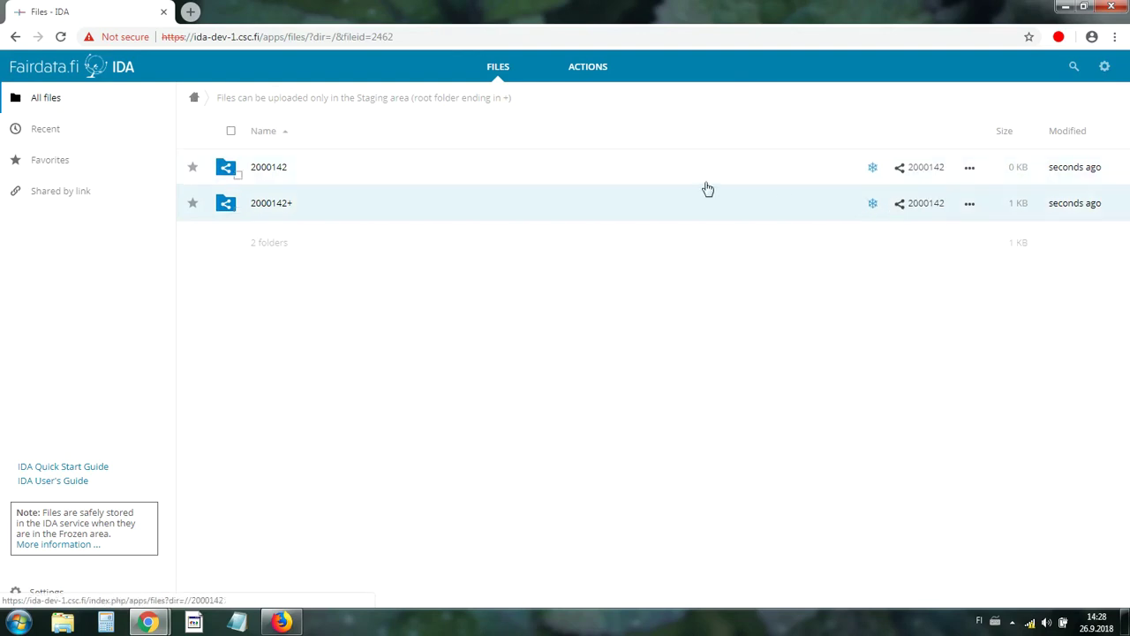
left_click(458, 203)
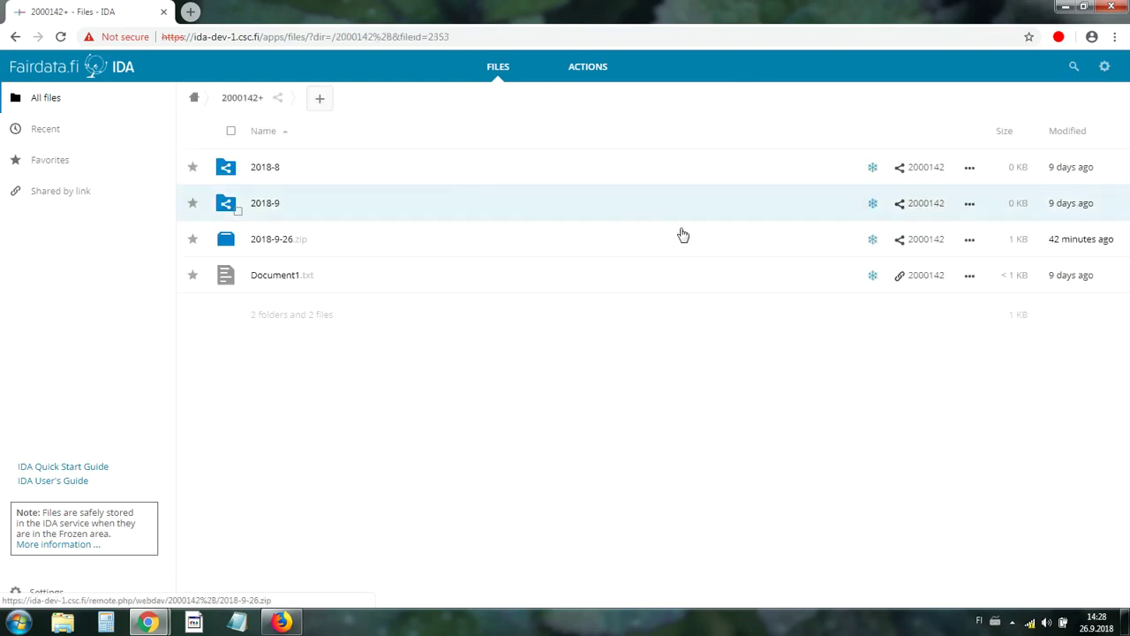
left_click(969, 278)
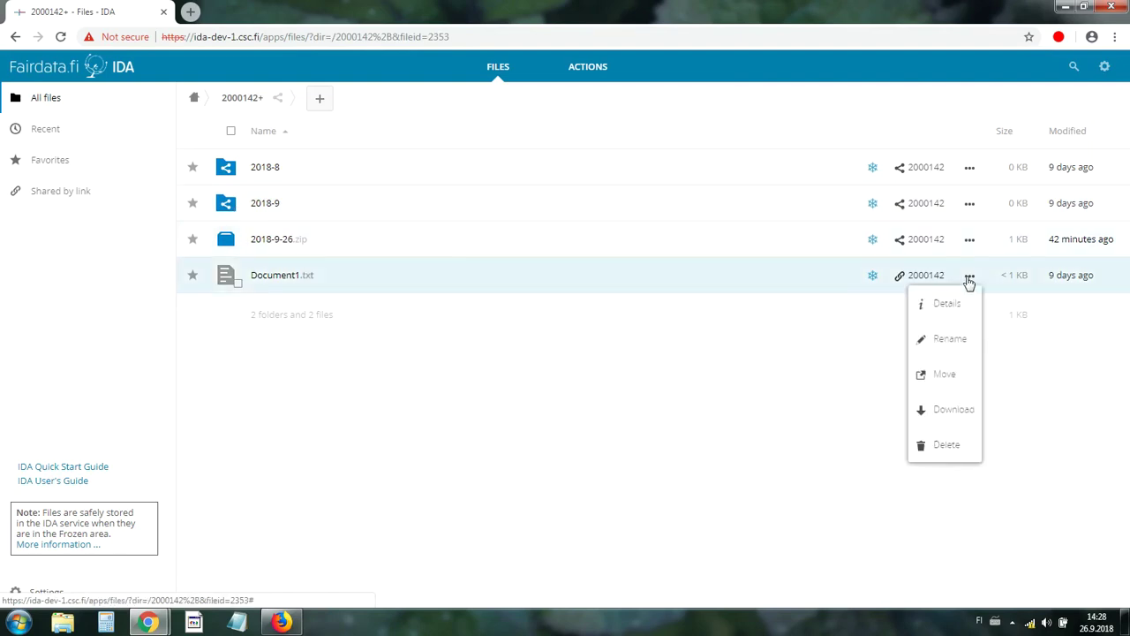
left_click(946, 445)
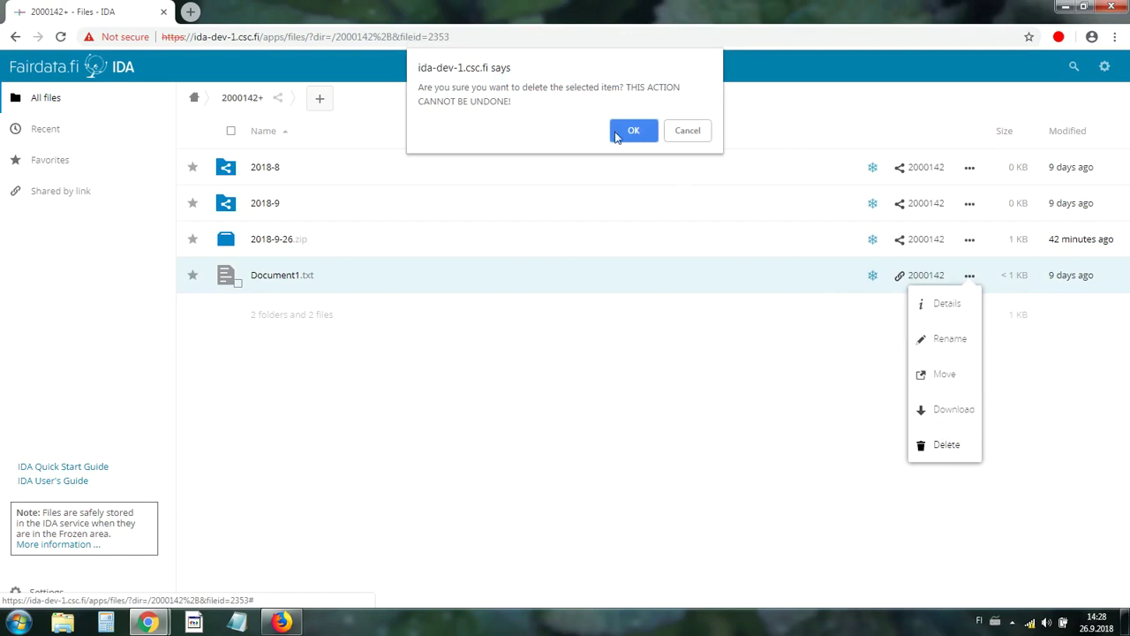